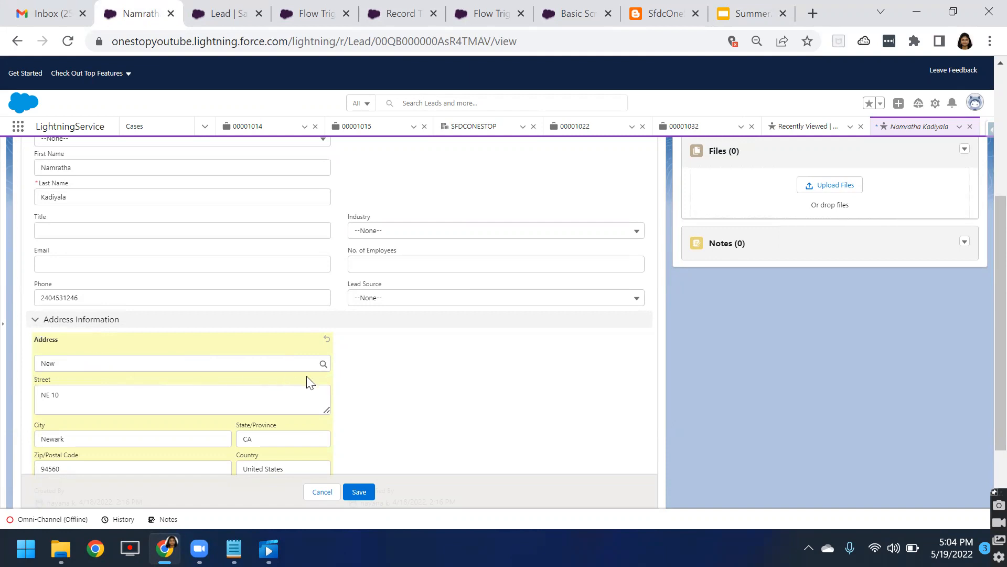
Step: Search the lead's address for Washington and pick Washington D.C. to fill the address fields
left_click(112, 369)
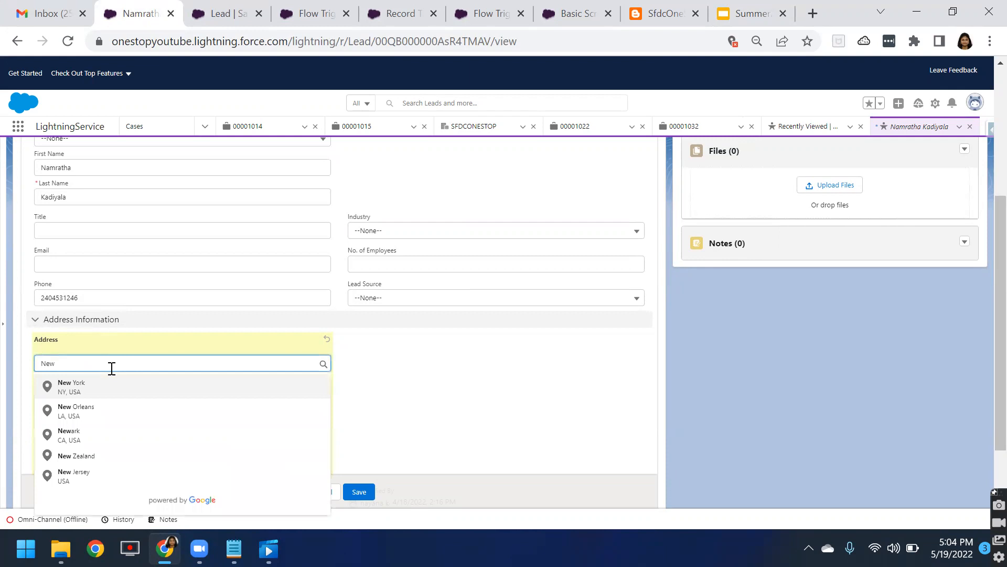
key("BackSpace")
key("BackSpace")
type("Washin")
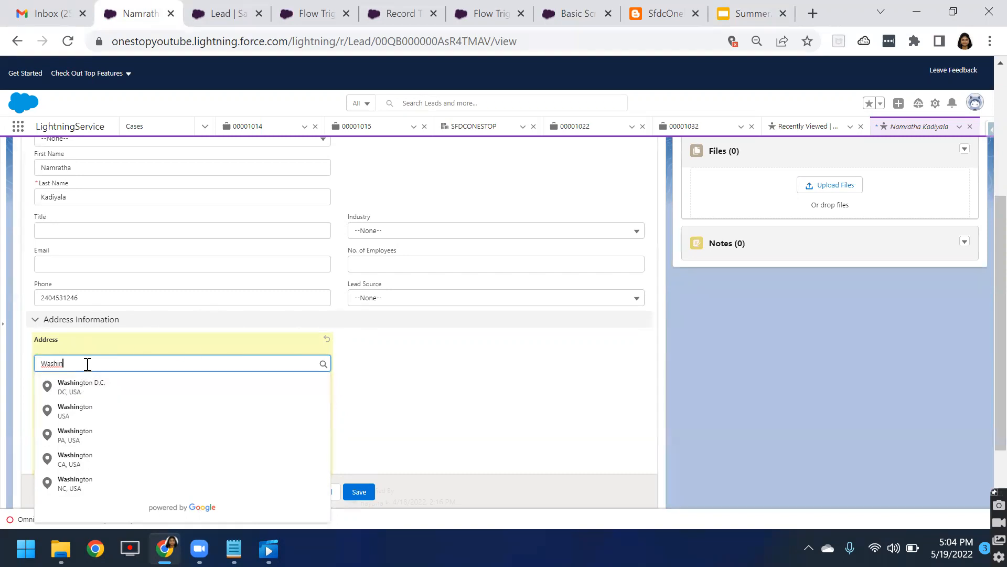
left_click(104, 391)
scroll(52, 379, "down", 2)
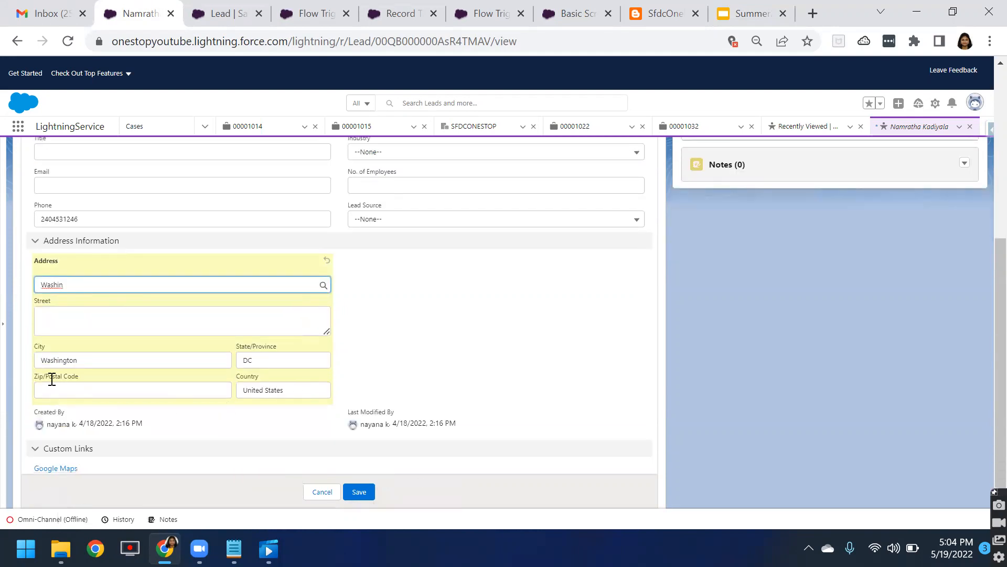
Step: Replace the address search with NE 50th and pick Northeast 50th Street, Seattle, WA from the suggestions
left_click(46, 347)
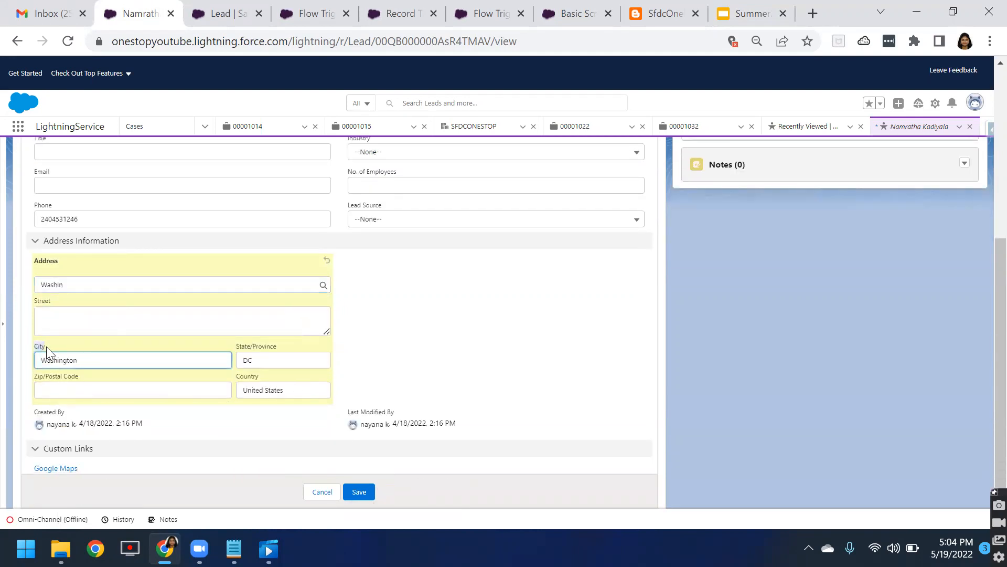
left_click(237, 347)
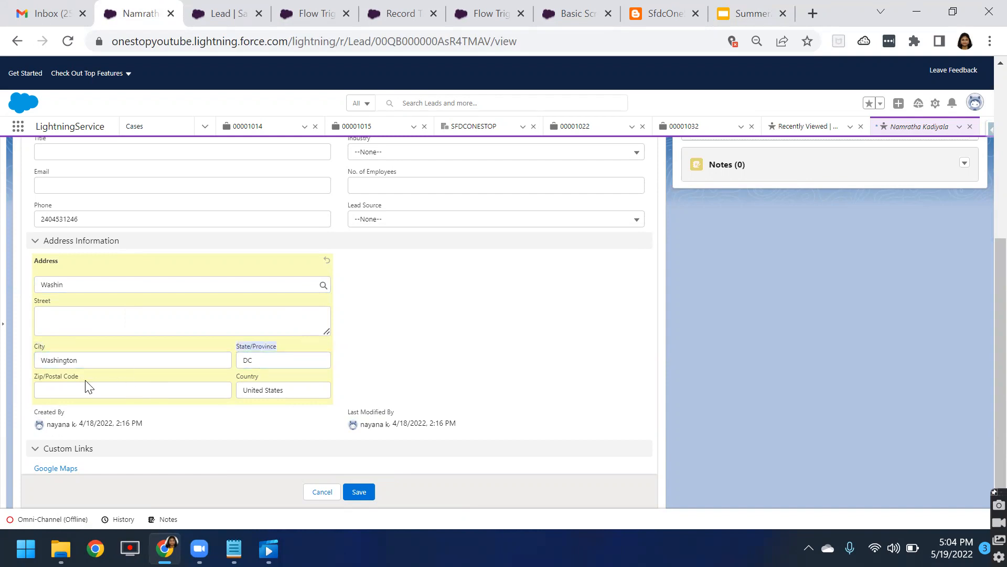
left_click(235, 376)
left_click_drag(236, 376, 267, 376)
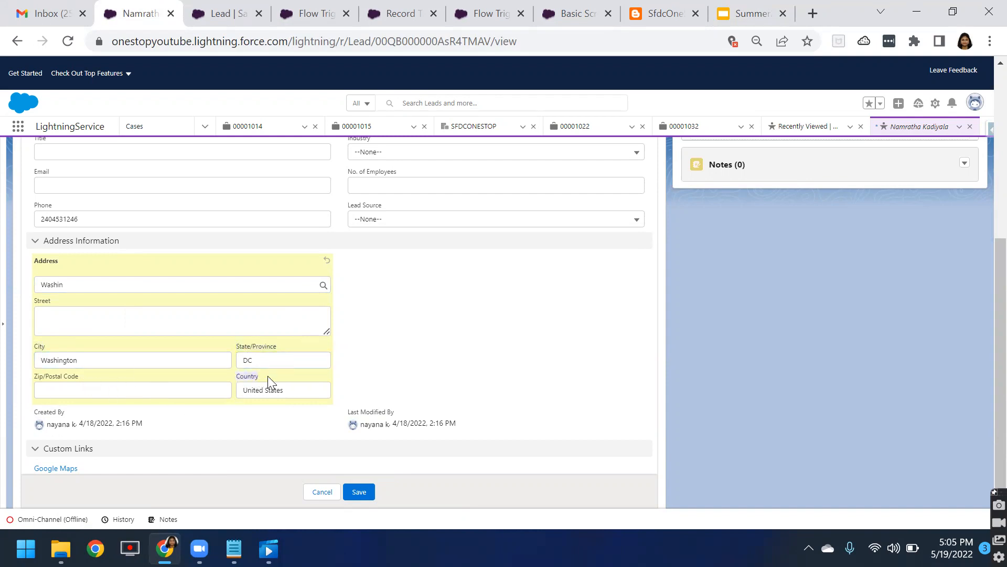
left_click_drag(65, 290, 16, 285)
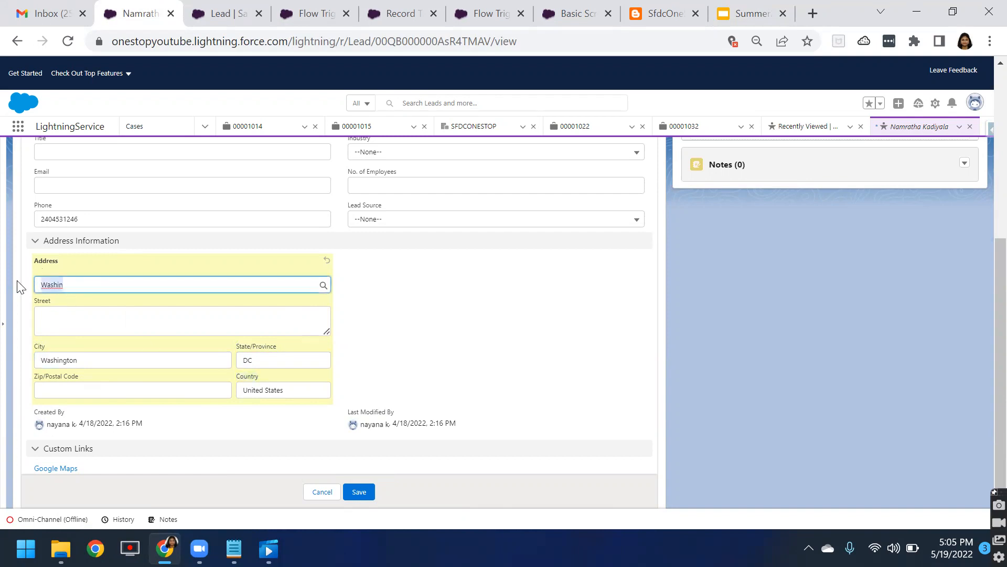
type("NE")
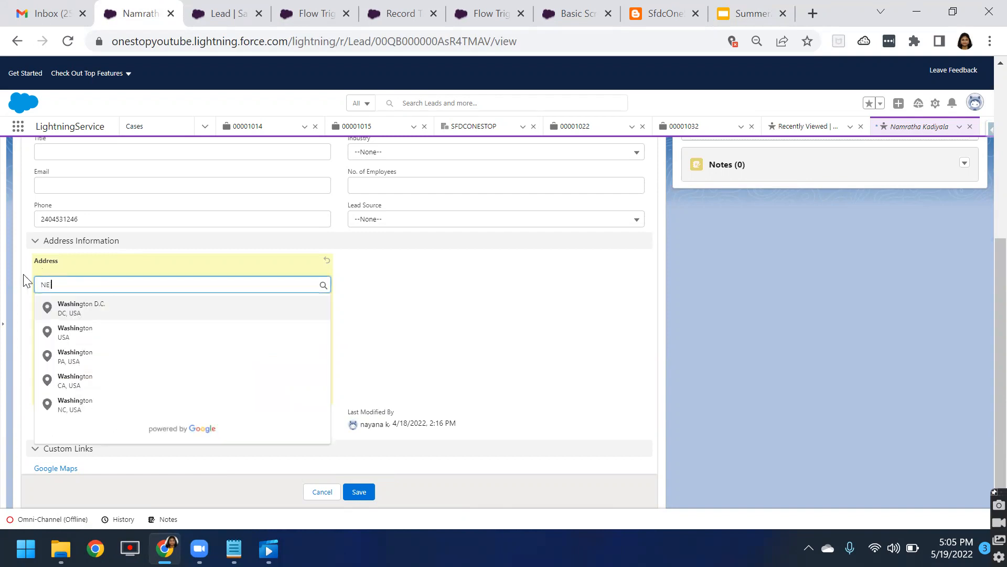
type(" 50th")
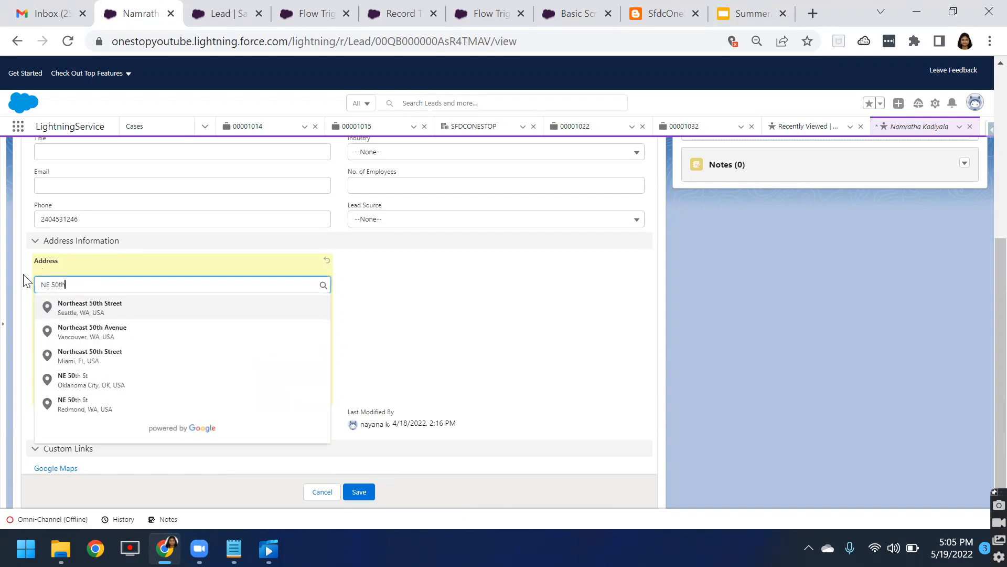
left_click(66, 317)
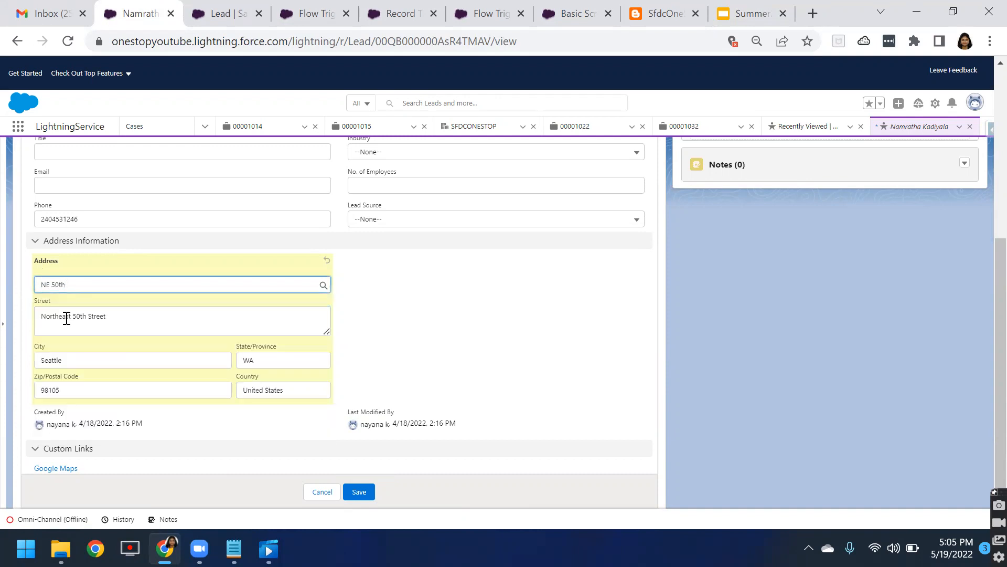
Step: Review the auto-filled street, city, state and postal code fields of the lead's address
left_click_drag(40, 314, 118, 323)
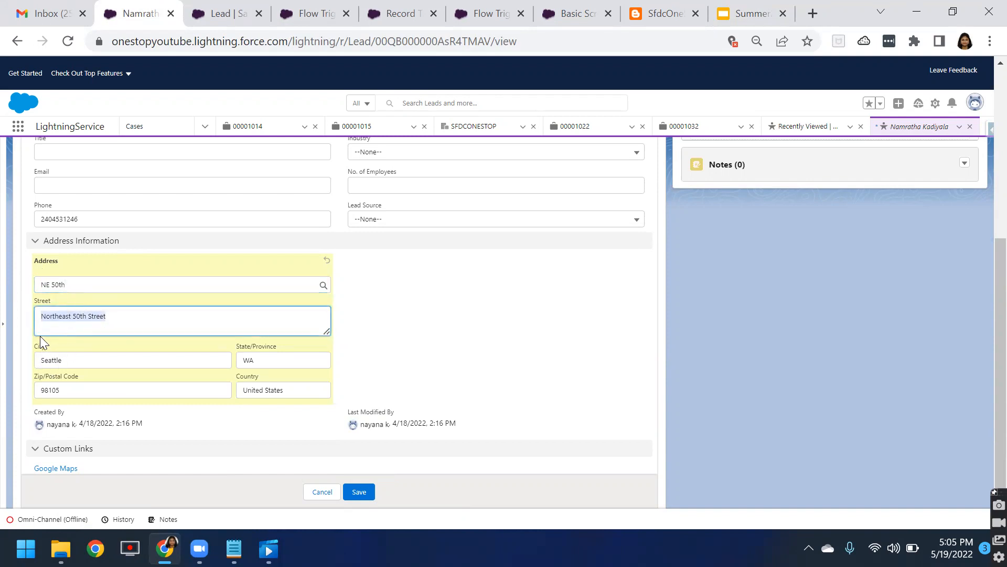
left_click_drag(32, 350, 489, 384)
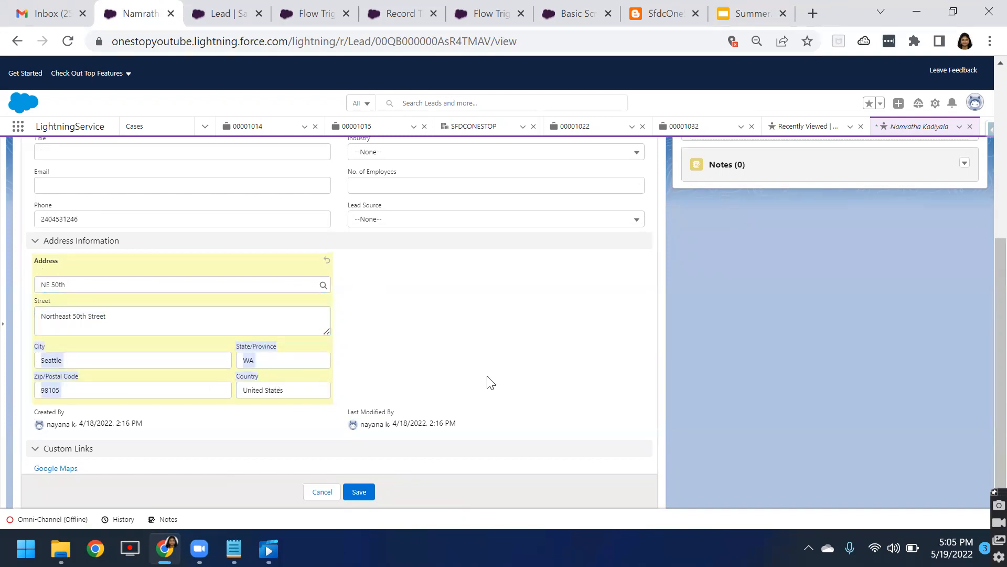
left_click(405, 321)
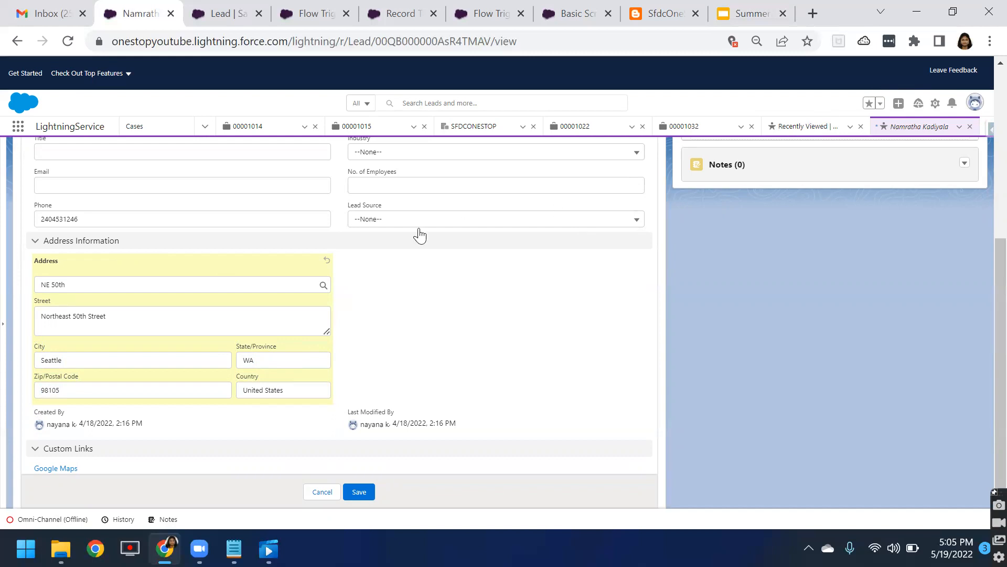
Step: Switch to the Basic Screen Flow in Flow Builder and open the welcome screen element for editing
left_click(951, 8)
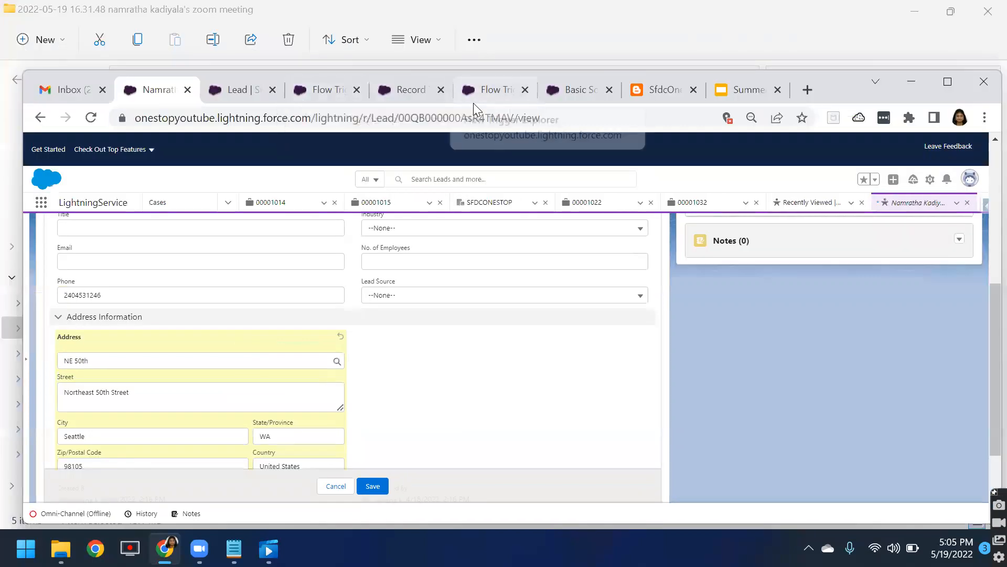
left_click(493, 91)
left_click(569, 90)
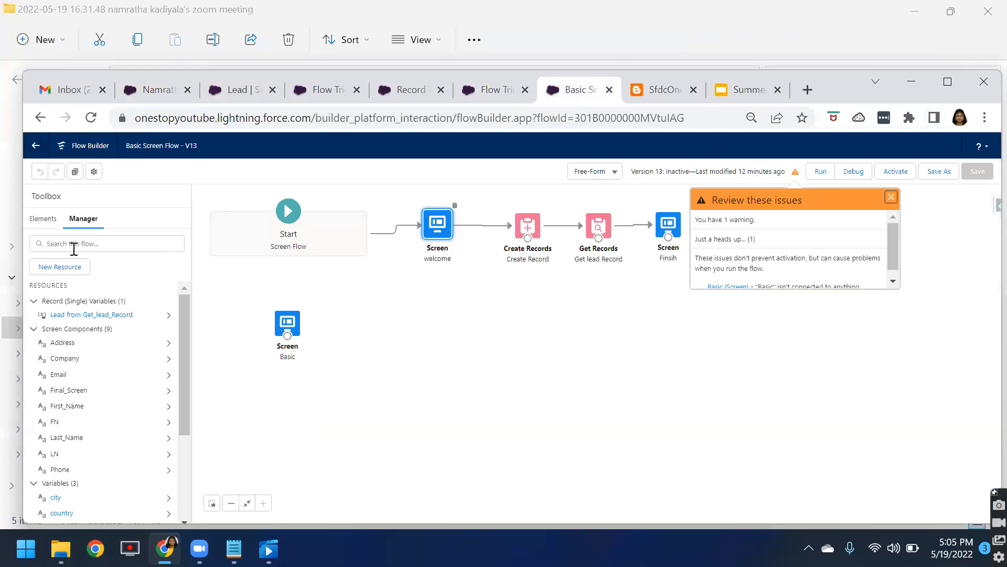
left_click_drag(126, 146, 179, 149)
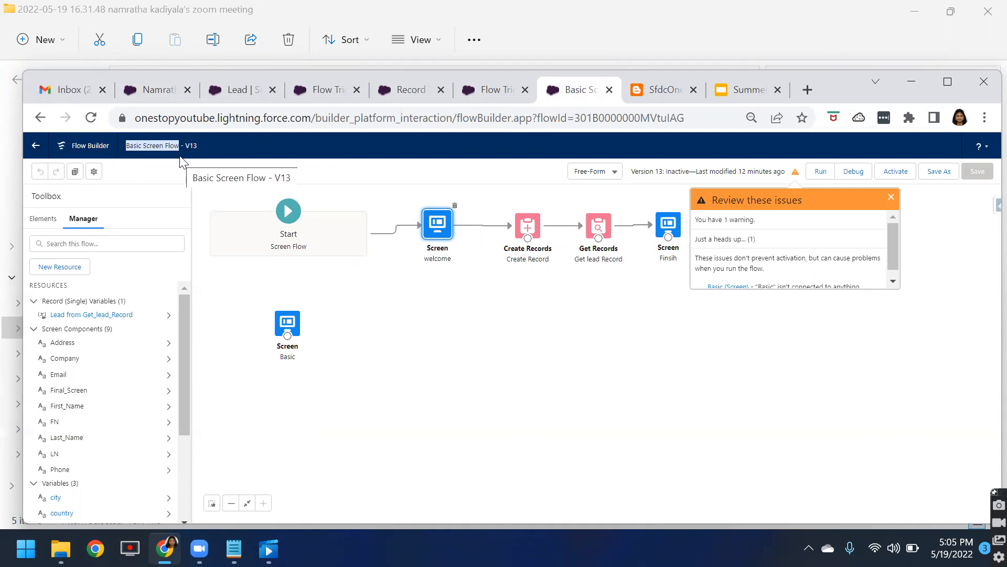
left_click(948, 82)
double_click(410, 154)
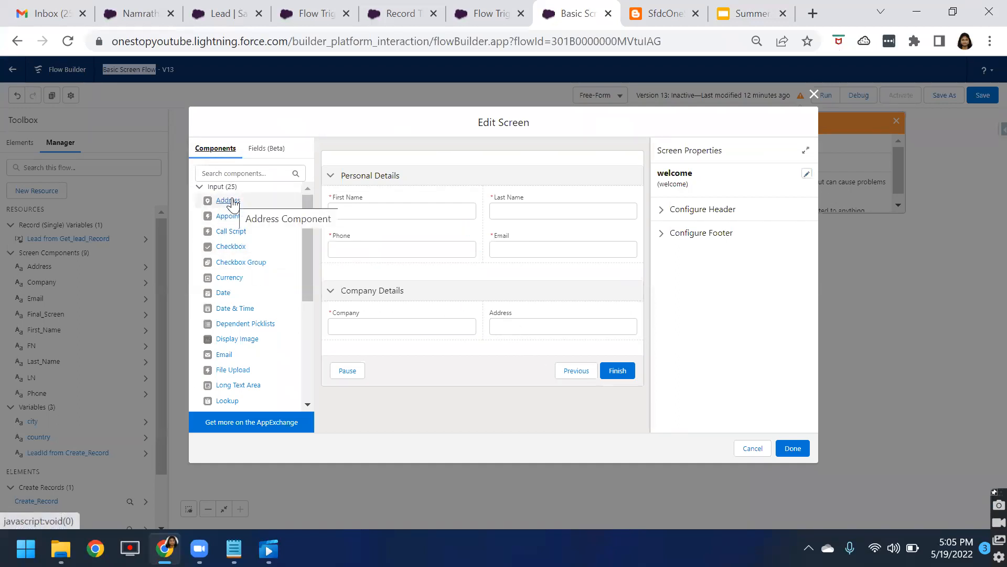
Step: Add an Address component to the Company Details section of the welcome screen
left_click_drag(227, 203, 517, 336)
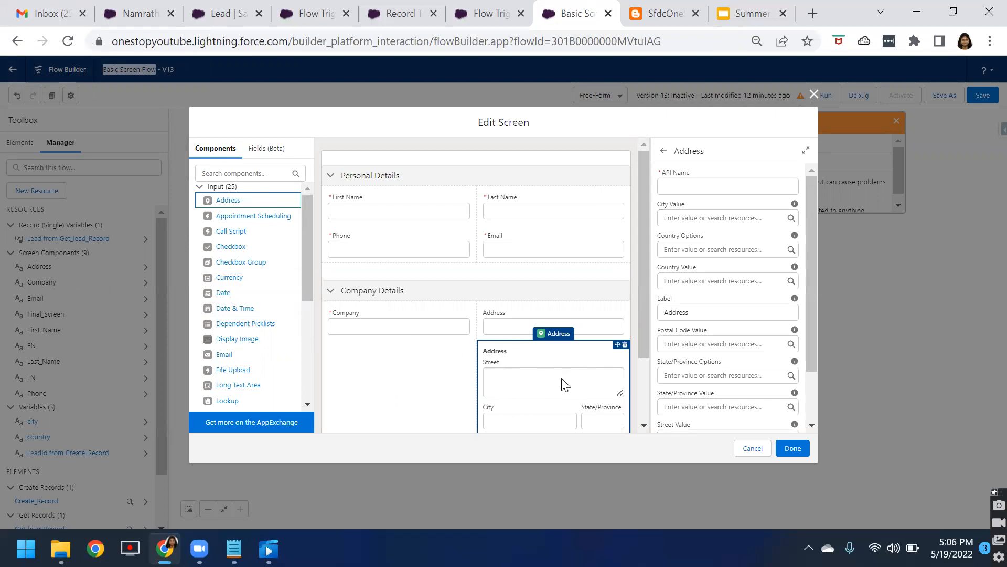
scroll(565, 384, "down", 2)
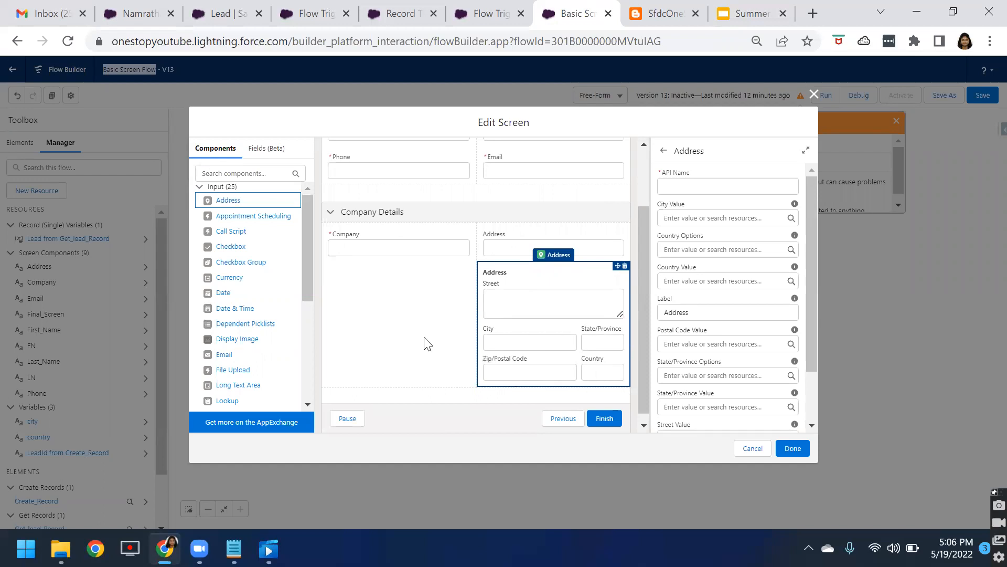
scroll(474, 370, "up", 2)
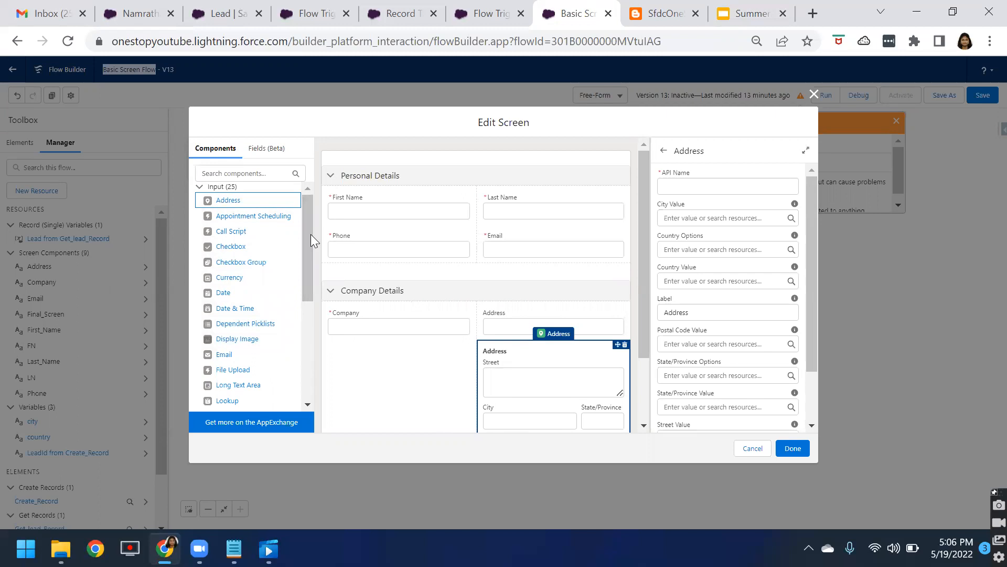
Step: Open the Fields (Beta) tab and read its More Info explanation about record fields
left_click(263, 149)
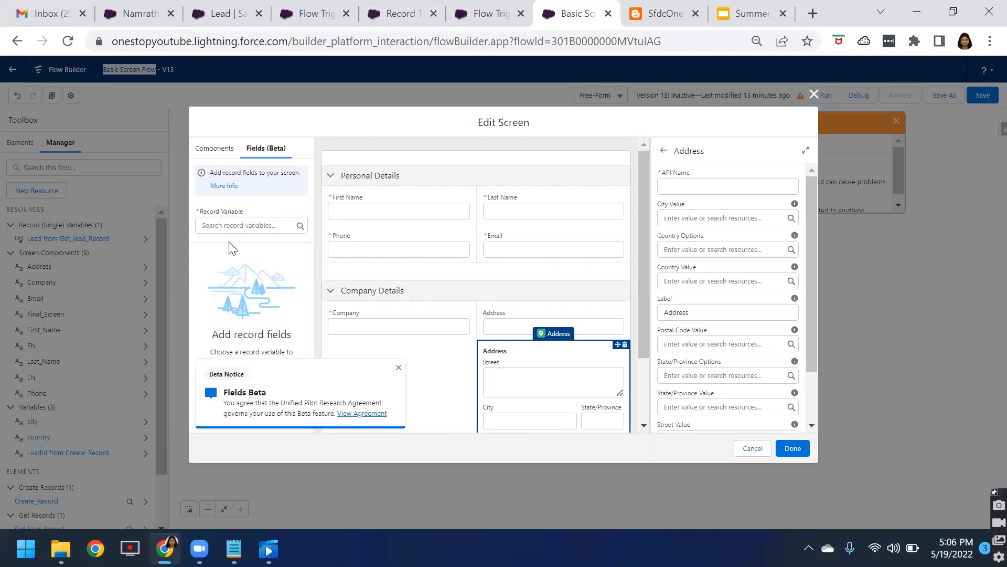
left_click(200, 216)
left_click_drag(242, 215, 249, 214)
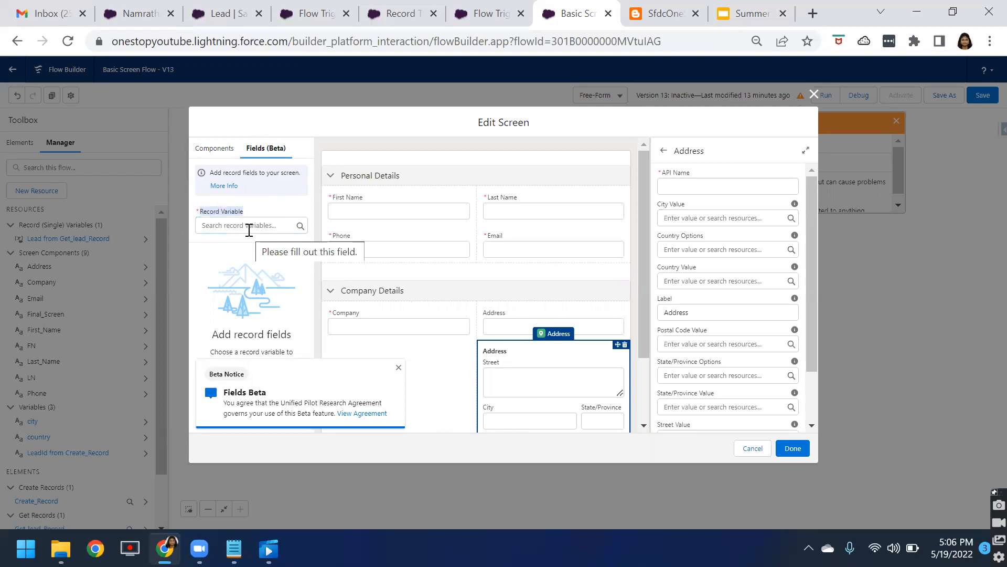
left_click_drag(225, 393, 308, 410)
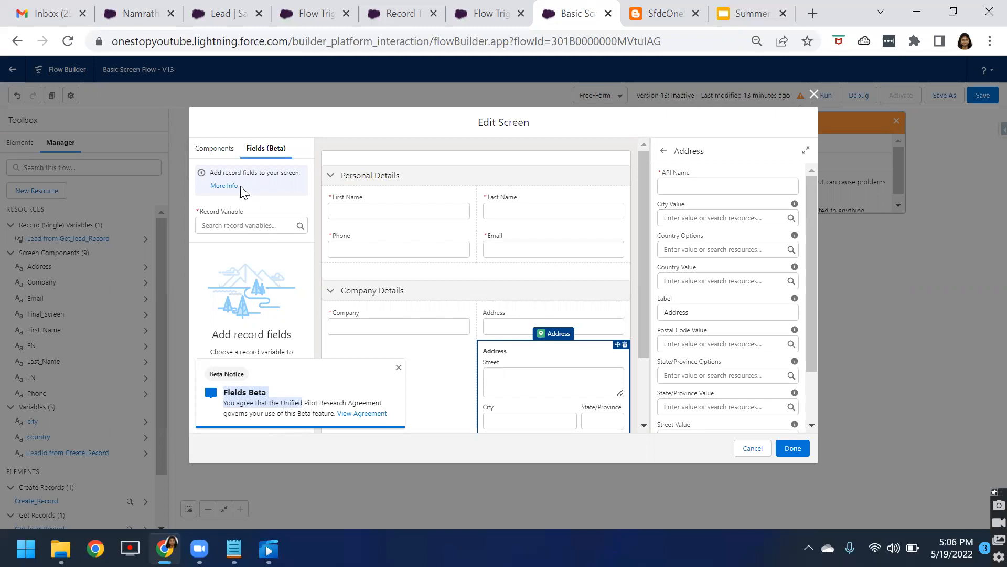
left_click(225, 186)
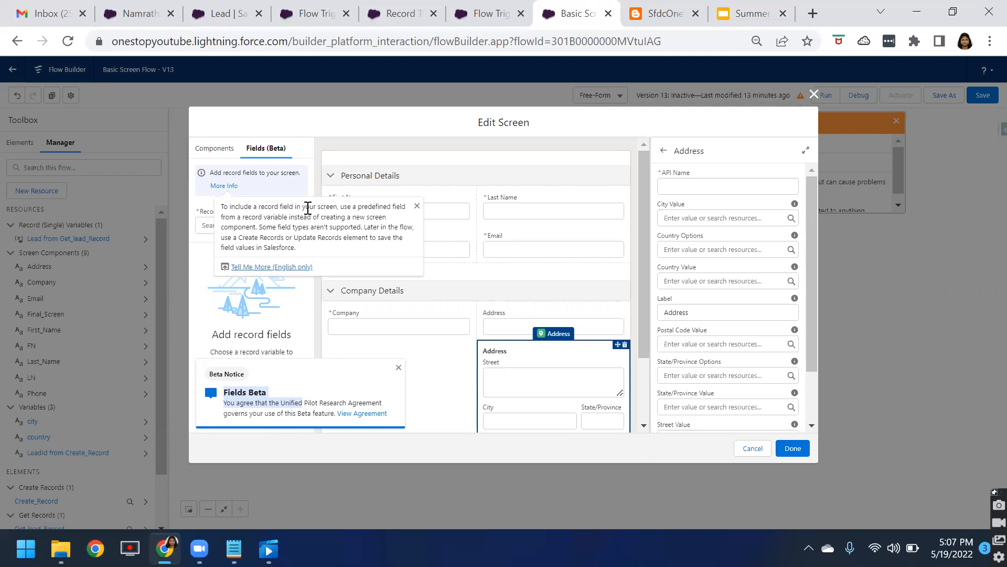
left_click_drag(303, 207, 408, 211)
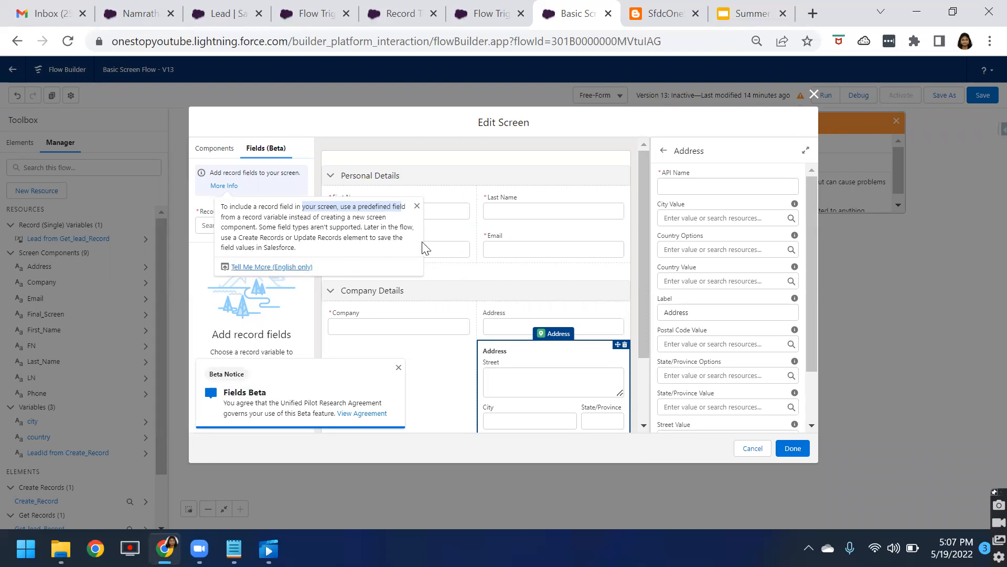
left_click(417, 206)
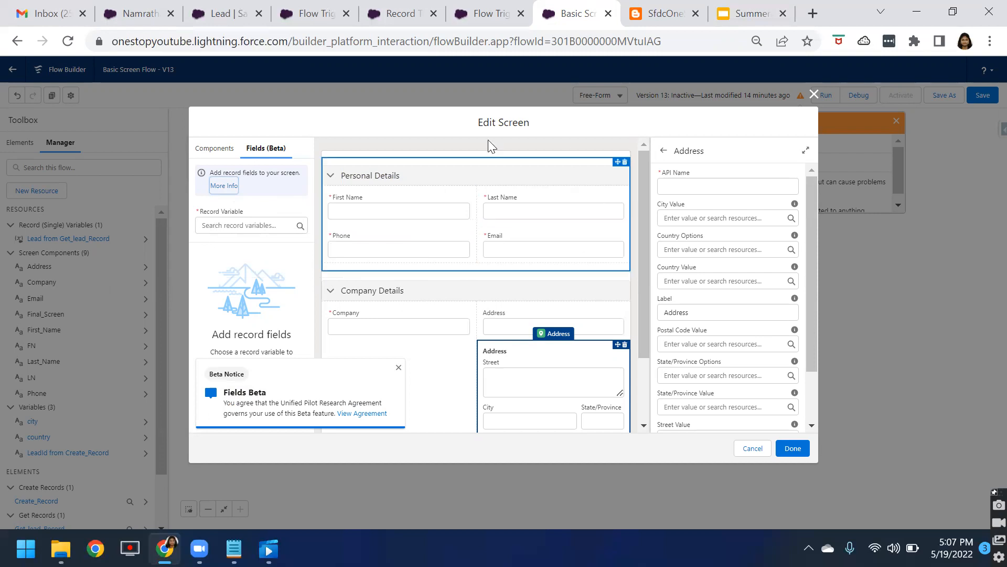
Step: Delete the added Address component from the welcome screen
left_click(624, 345)
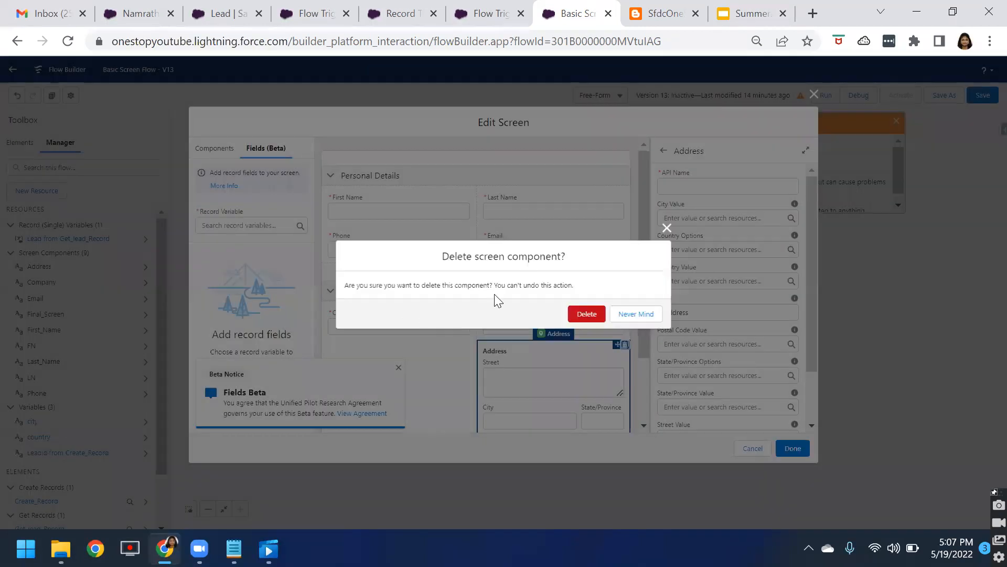
left_click(590, 318)
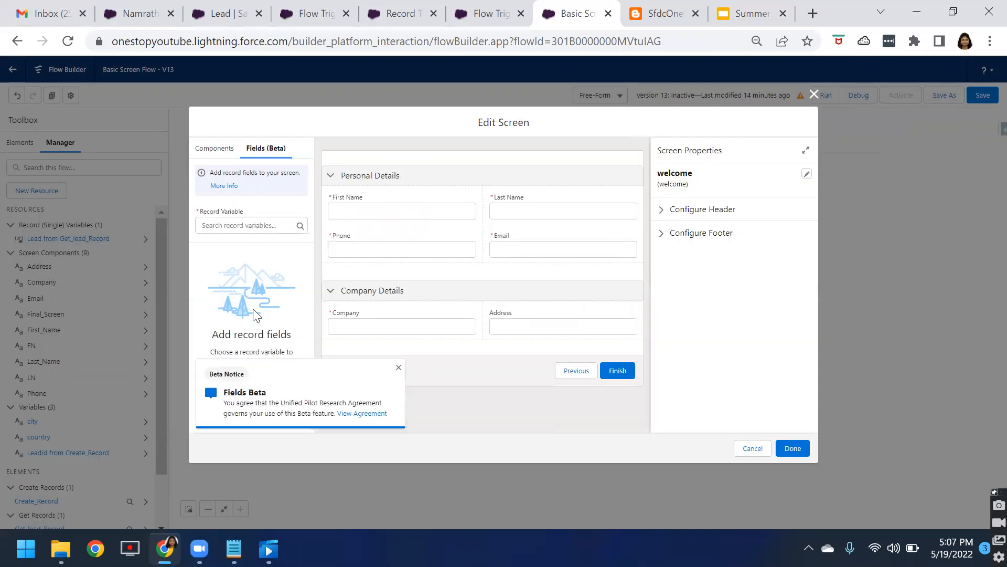
Step: Choose Lead from Get_lead_Record as the record variable, then start creating a new resource from the picker
left_click(215, 227)
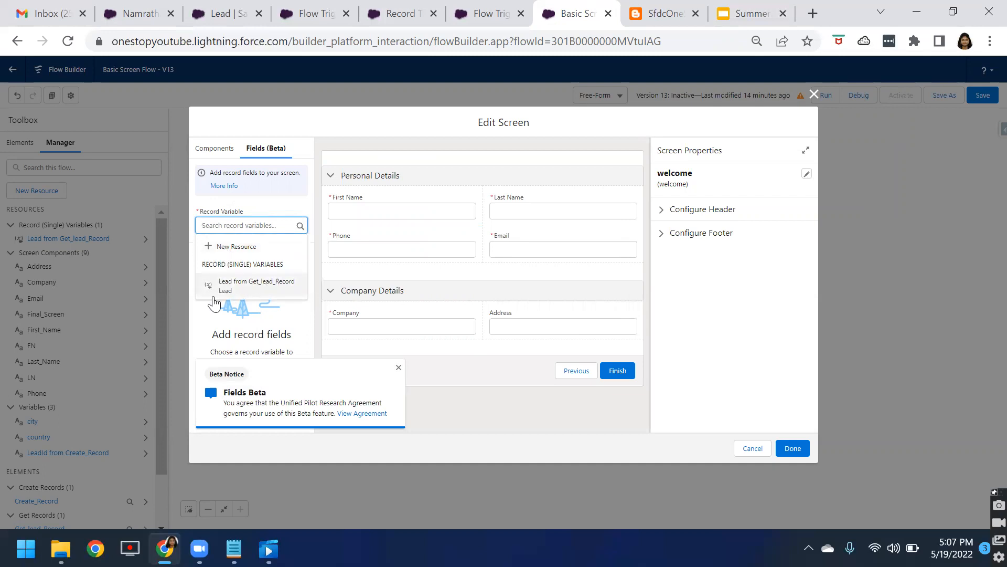
left_click(228, 286)
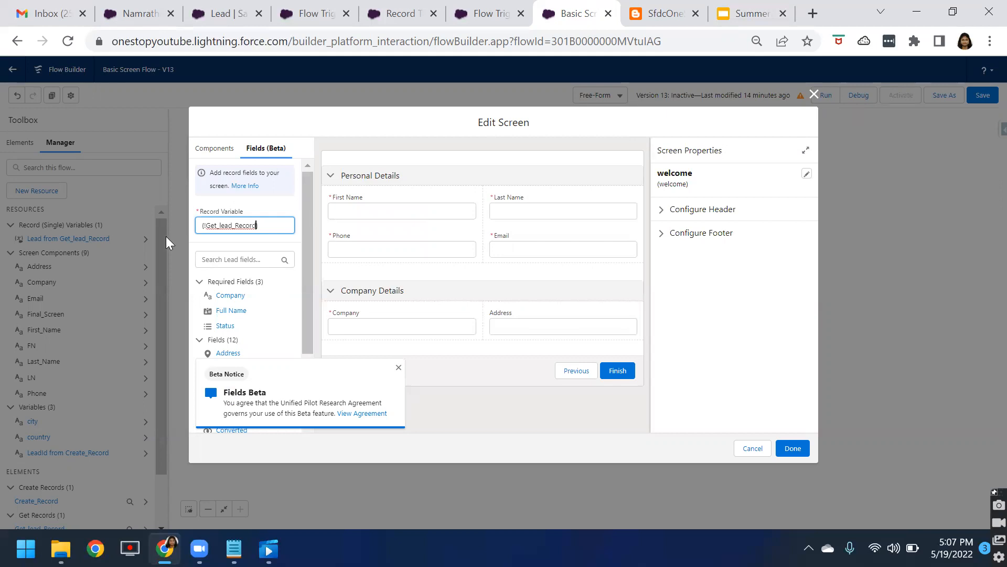
left_click(270, 230)
left_click(237, 248)
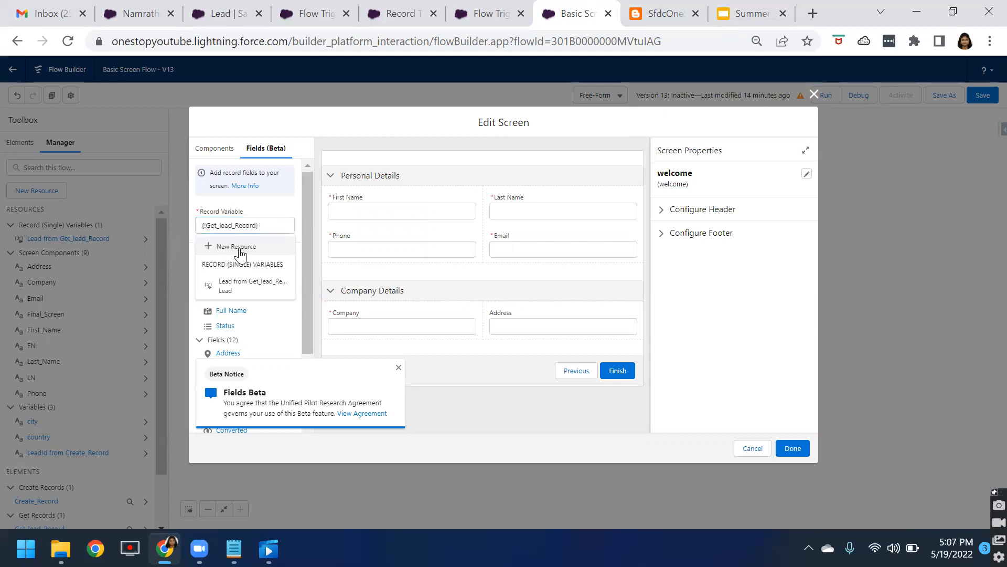
left_click(250, 251)
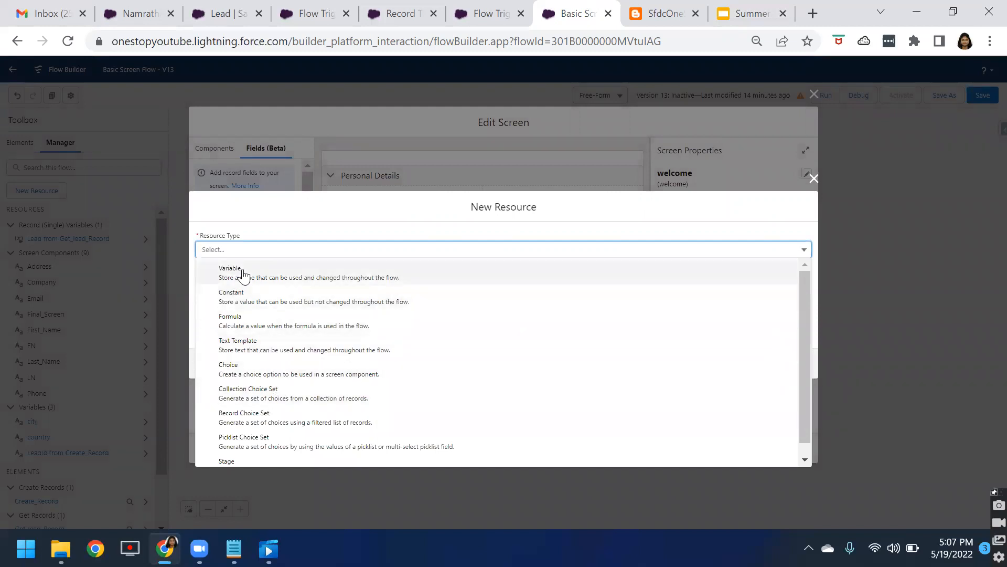
Step: Create a new Variable resource named Account with Record data type for the Account object
left_click(260, 273)
left_click(220, 264)
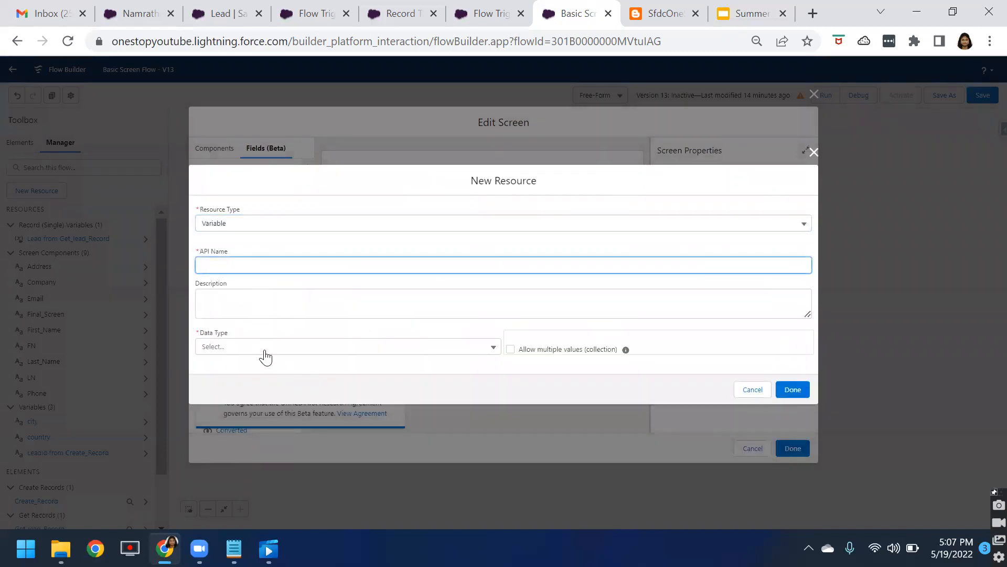
left_click(263, 348)
left_click(233, 181)
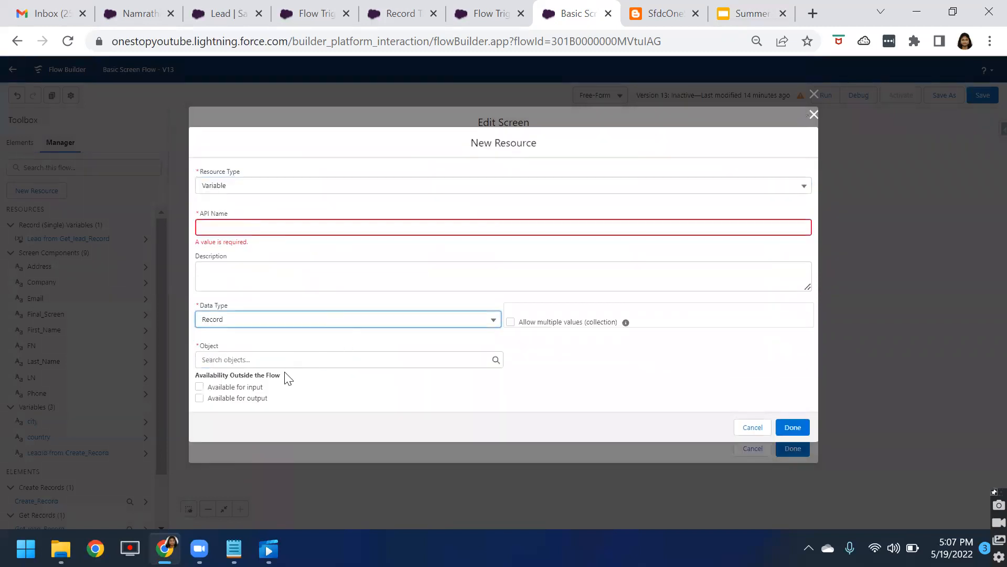
left_click(235, 359)
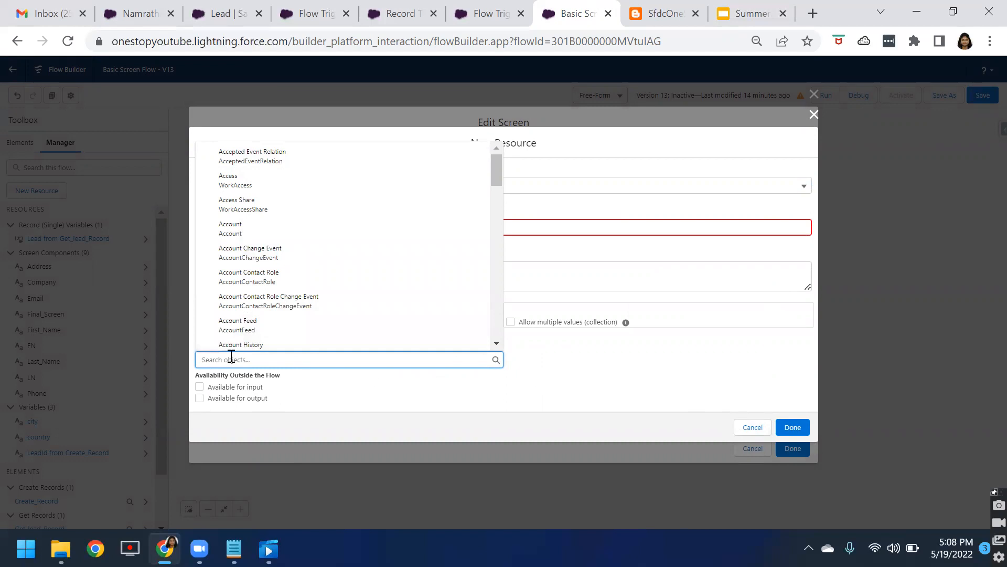
left_click(252, 228)
left_click(235, 233)
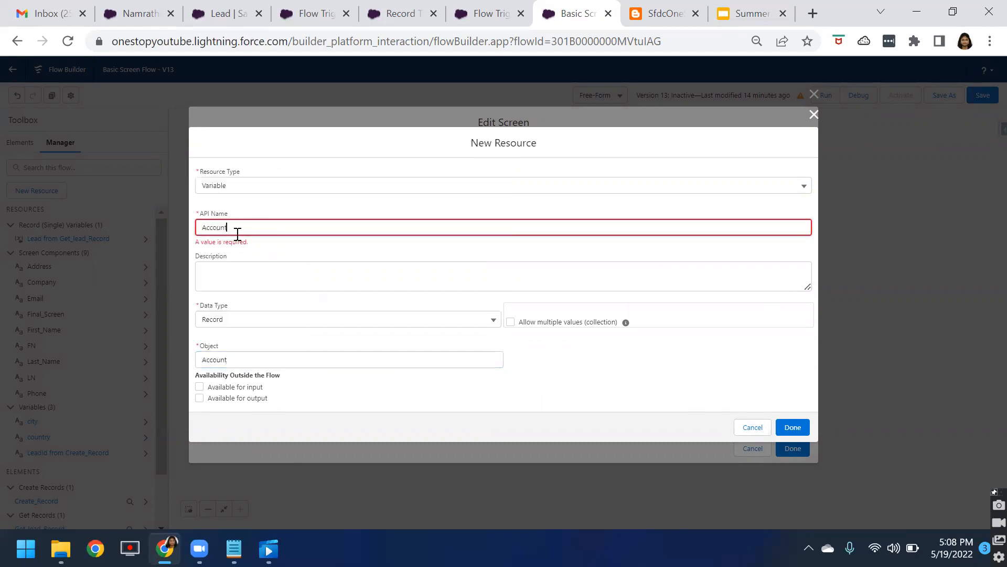
left_click(792, 428)
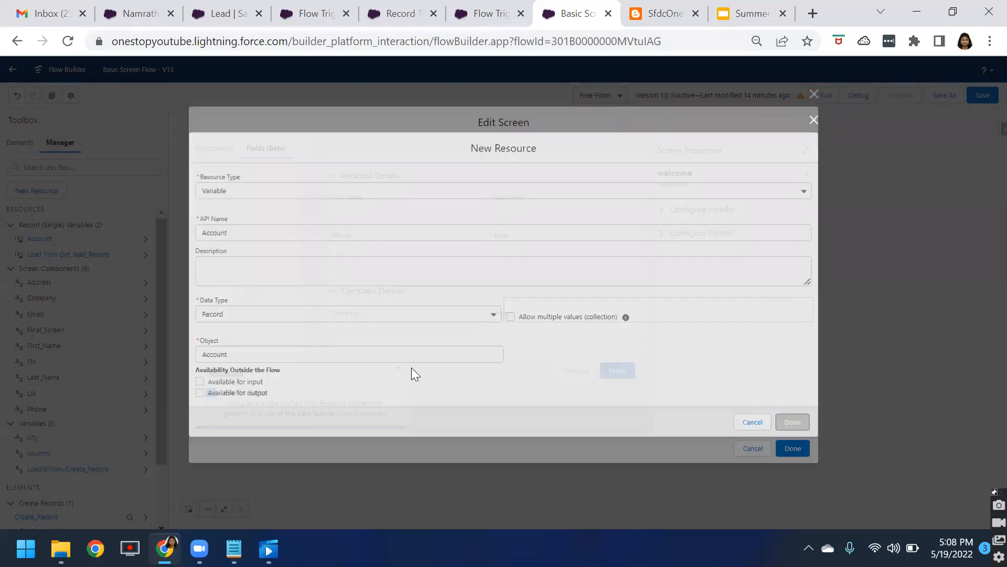
Step: Dismiss the Fields Beta notice and switch the record variable back to Lead from Get_lead_Record
left_click(237, 260)
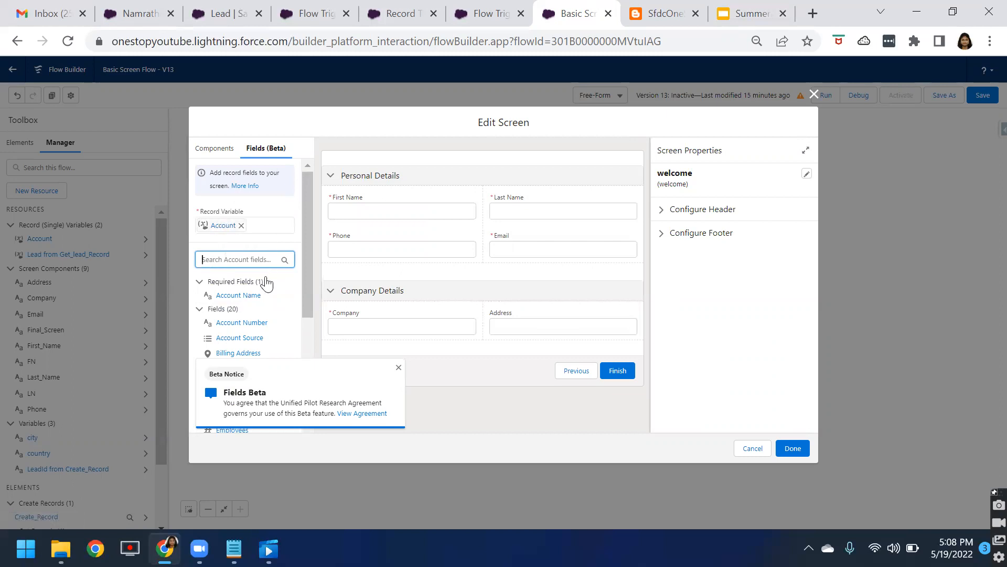
scroll(267, 284, "down", 1)
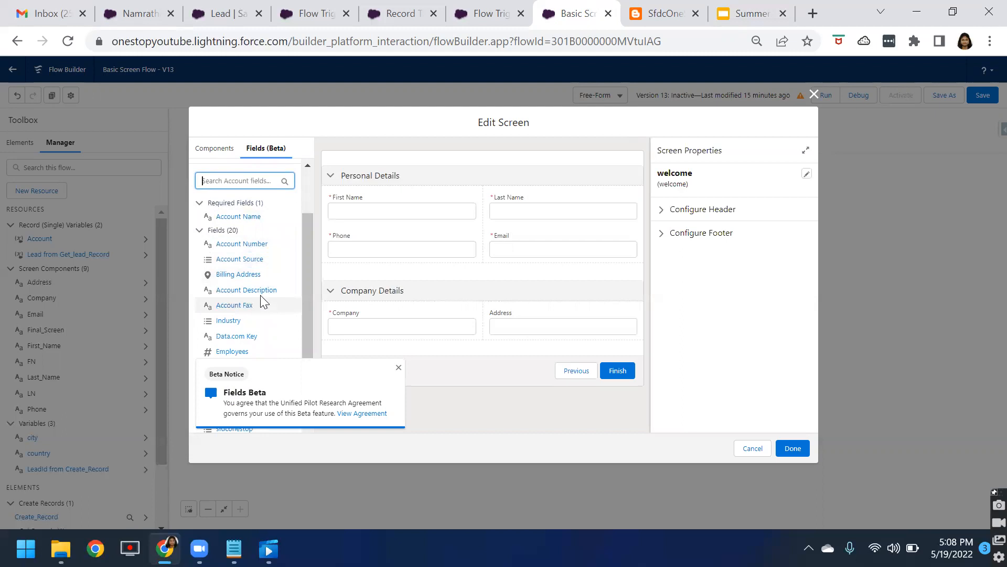
left_click(396, 369)
scroll(282, 319, "up", 1)
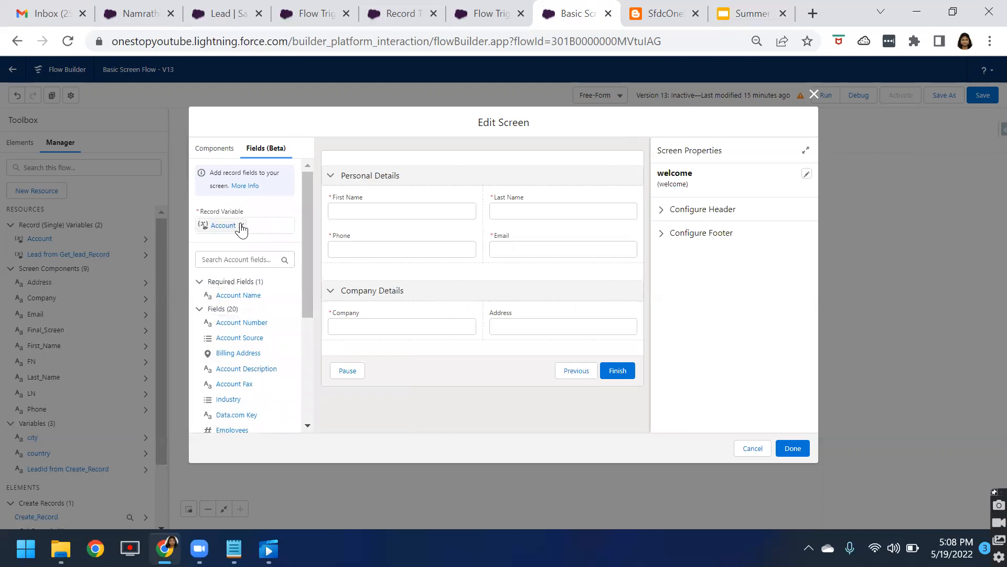
left_click(241, 225)
left_click(237, 226)
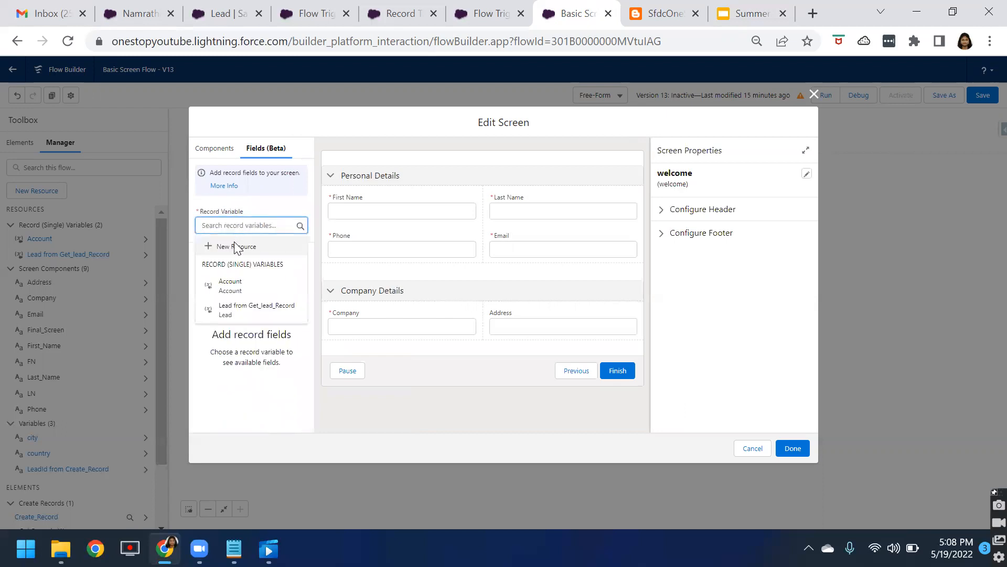
left_click(217, 314)
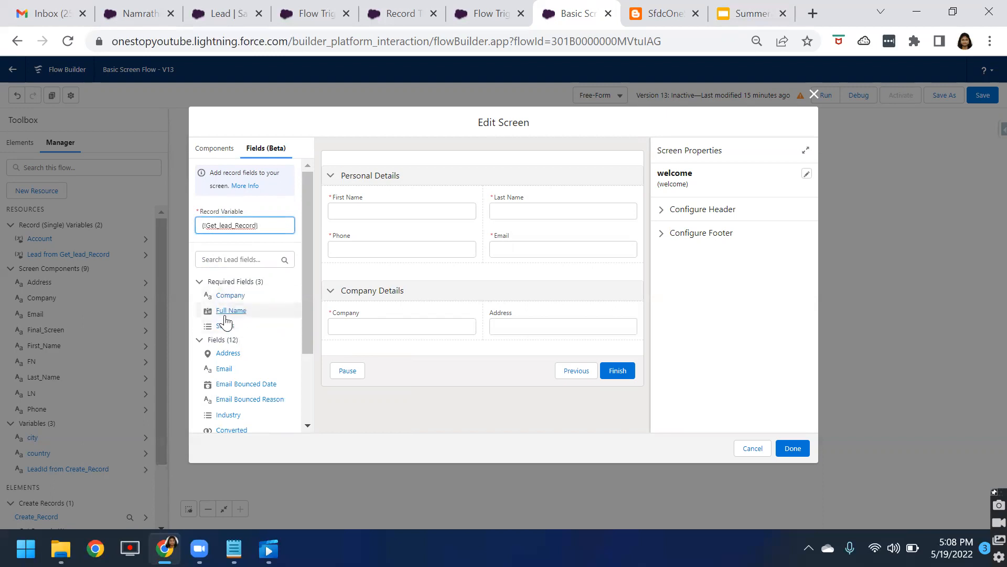
Step: Add the Lead Full Name field to the welcome screen below Company Details and review its field information
scroll(233, 368, "down", 3)
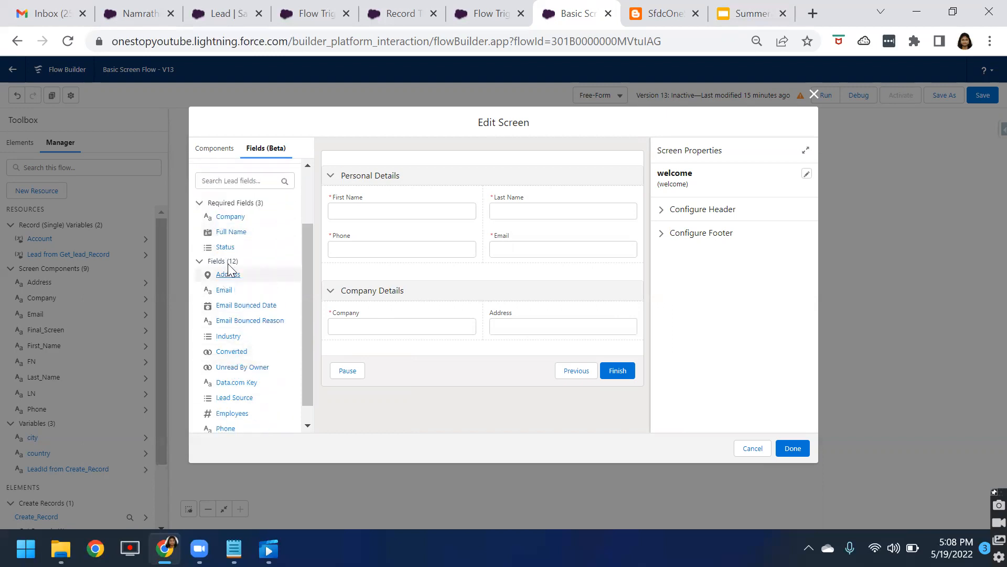
left_click_drag(230, 233, 405, 336)
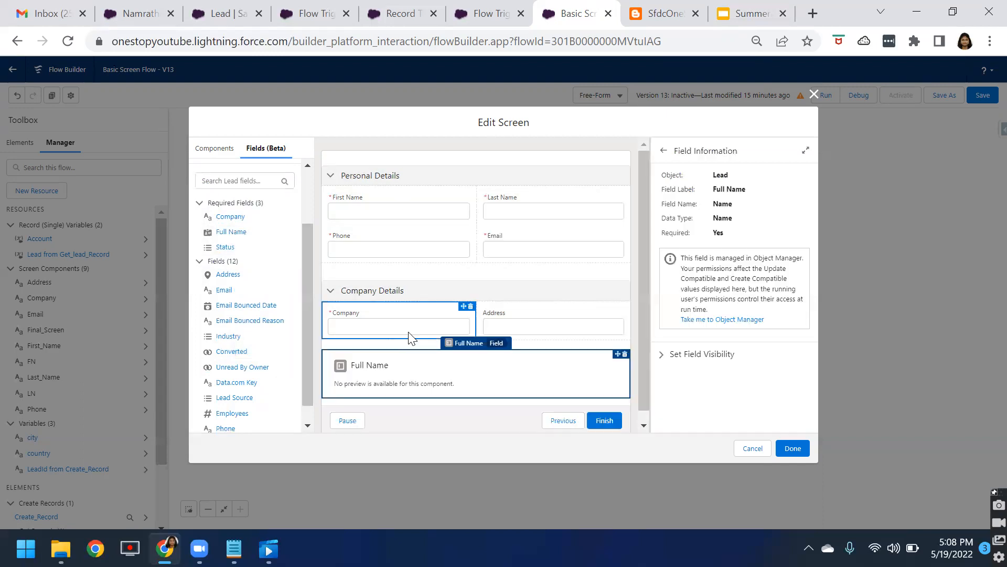
triple_click(727, 190)
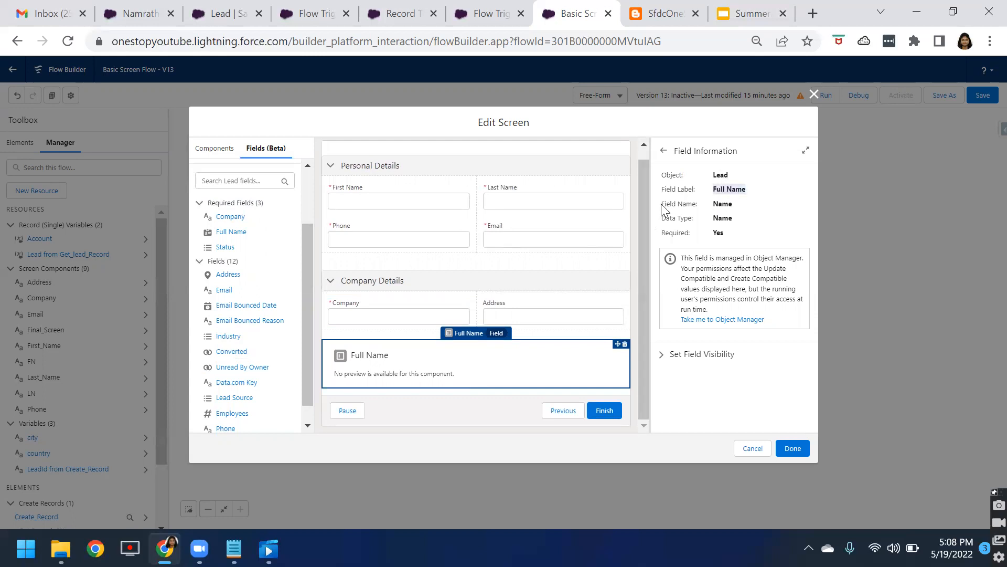
double_click(717, 233)
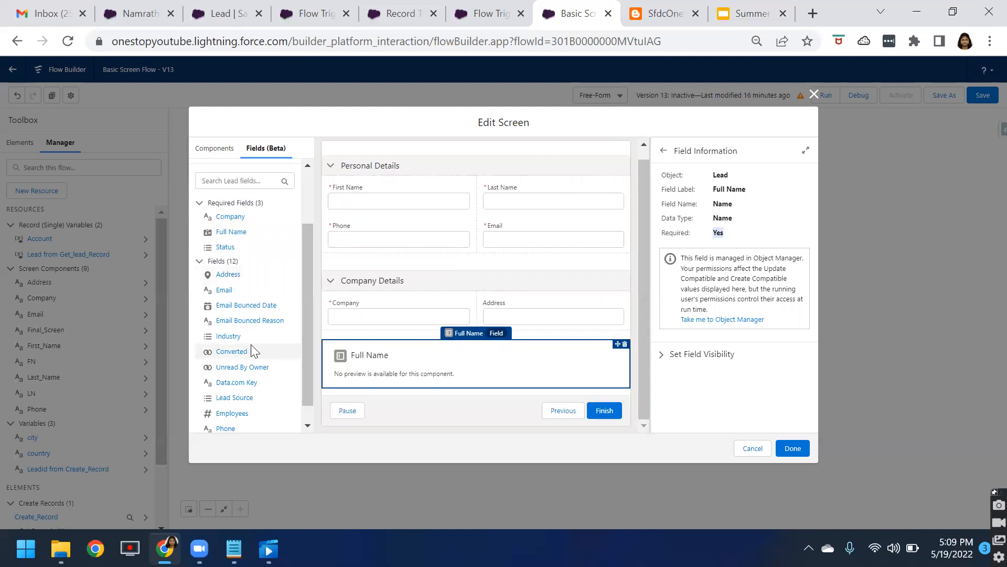
Step: Add the Lead Address field below Full Name and apply the screen changes
left_click_drag(232, 279, 442, 377)
scroll(465, 388, "down", 1)
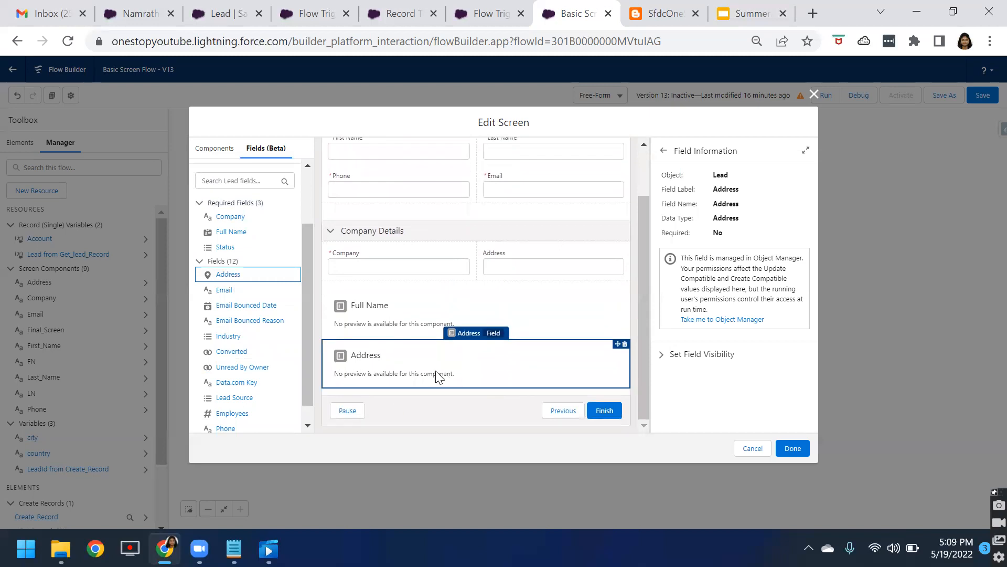
left_click_drag(713, 179, 738, 234)
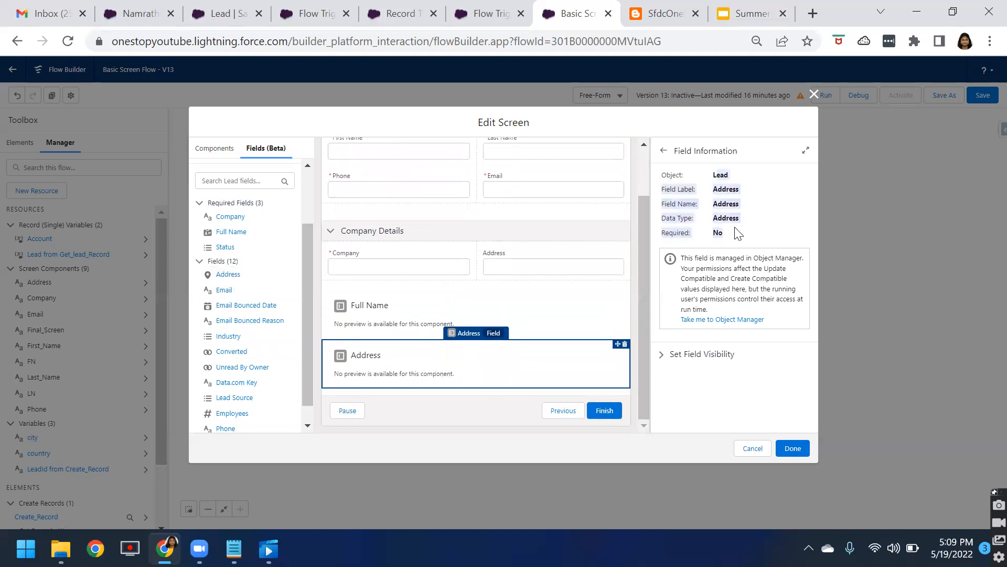
left_click(386, 311)
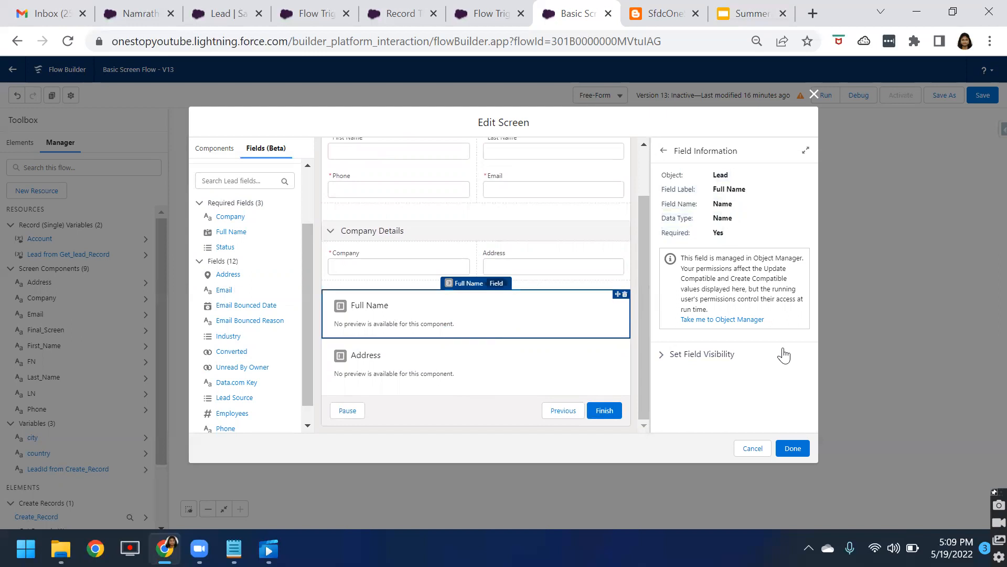
left_click(789, 449)
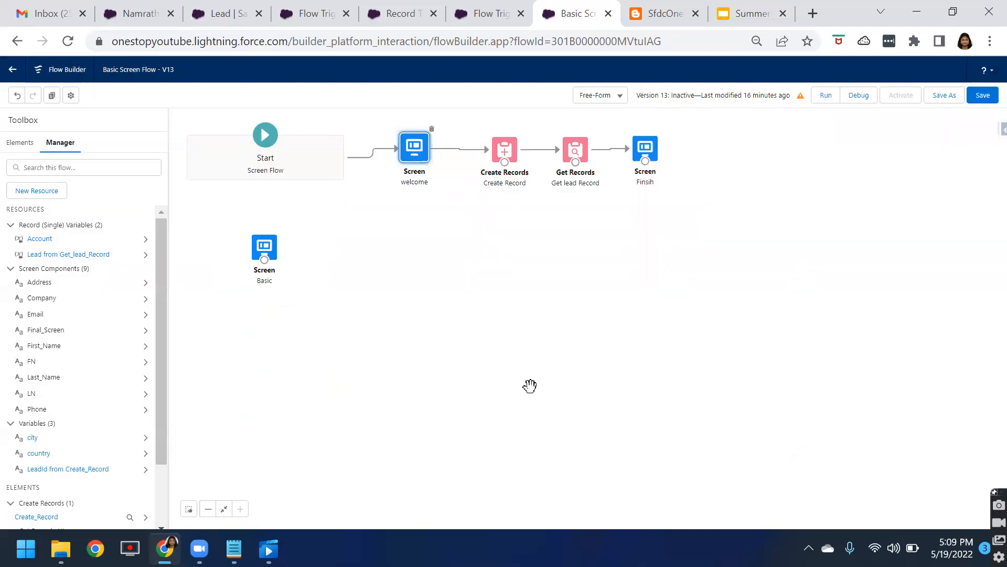
Step: Debug the flow with default input variables
left_click(860, 96)
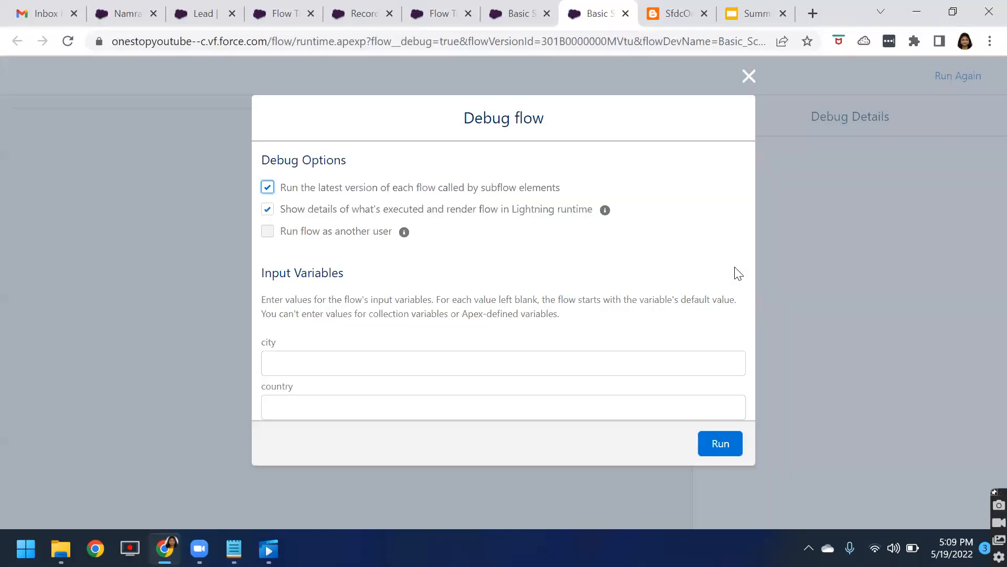
left_click(722, 442)
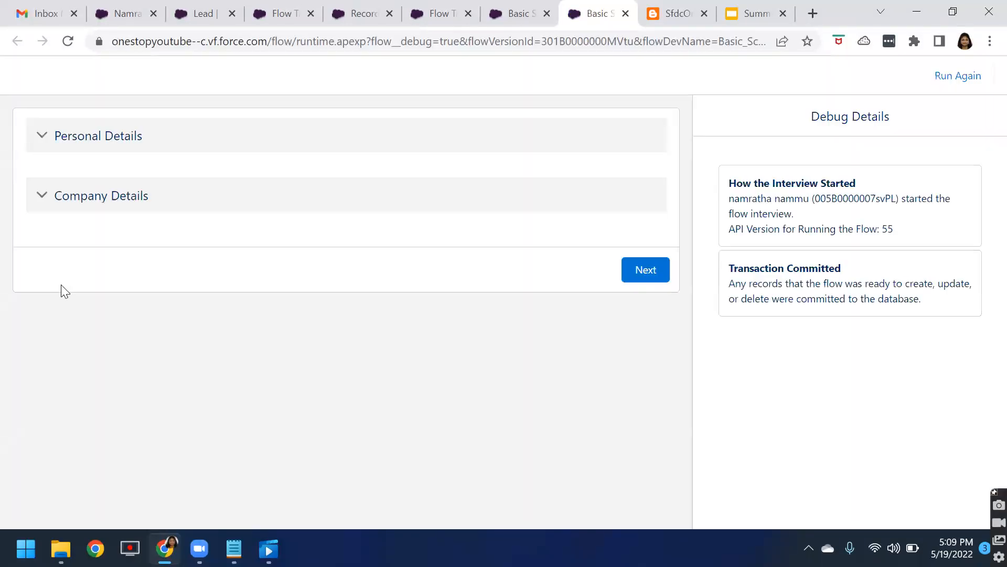
Step: Save the flow and dismiss the issues panel
left_click(952, 11)
left_click(626, 90)
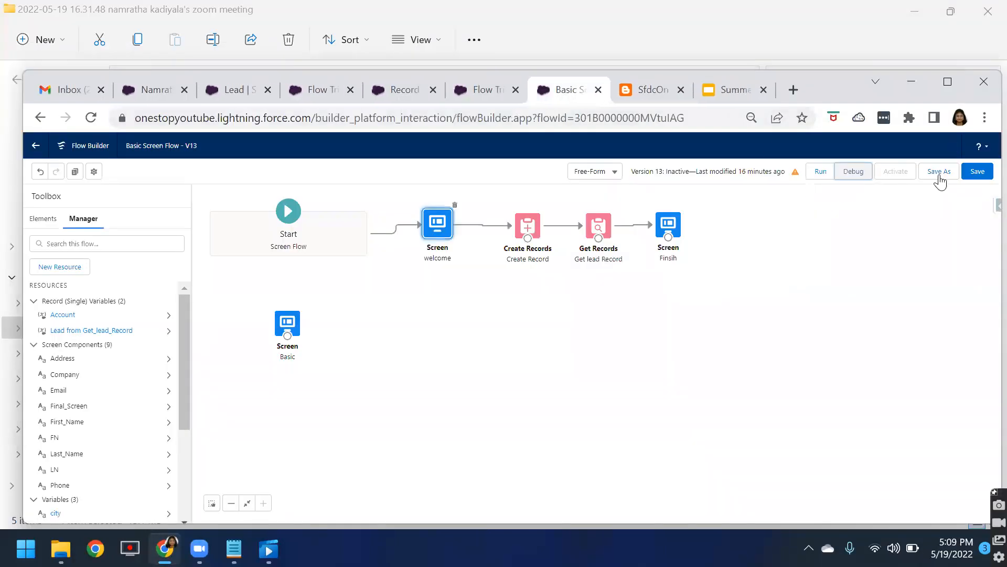
left_click(979, 172)
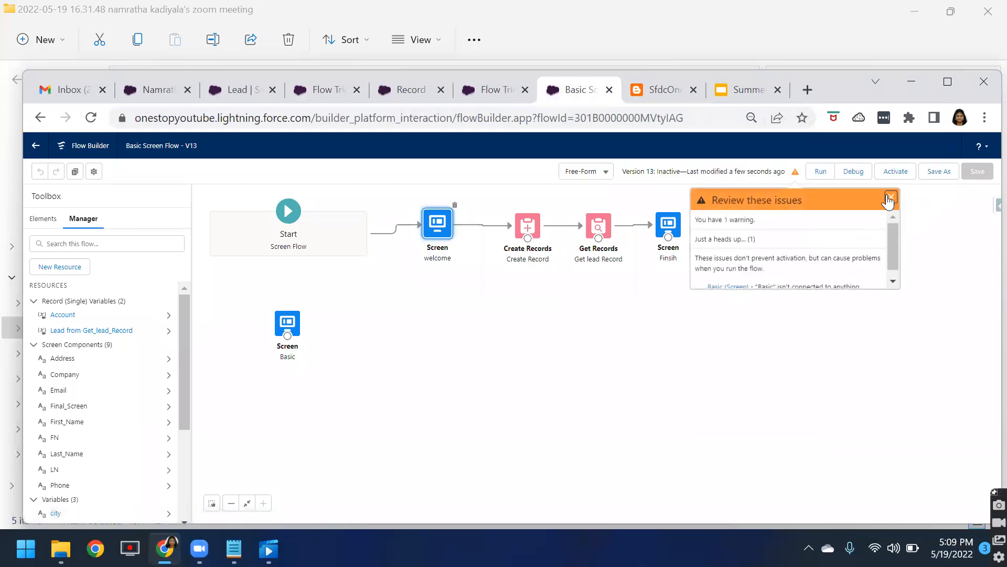
left_click(891, 197)
Step: Debug the saved flow again with default input variables
left_click(947, 82)
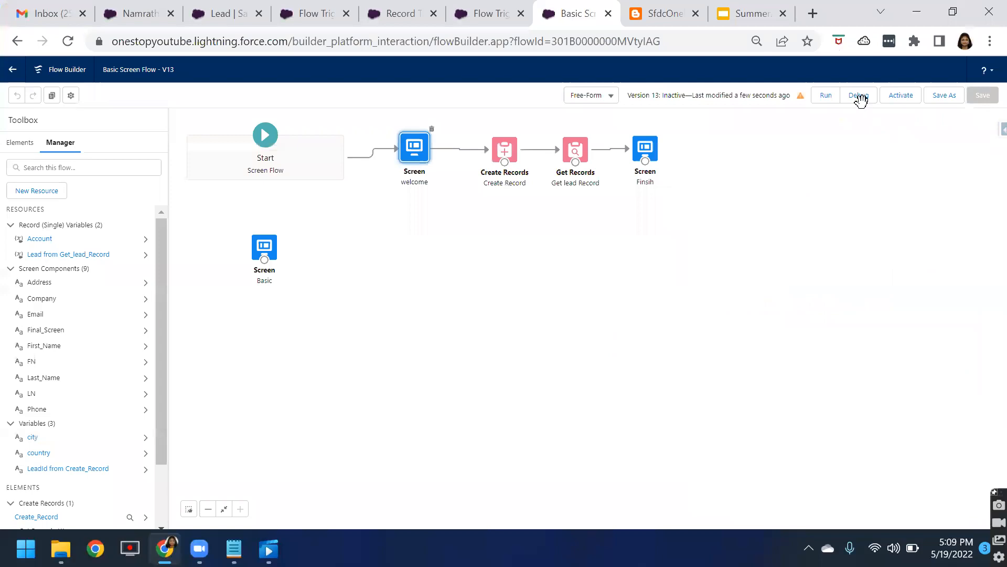
left_click(858, 96)
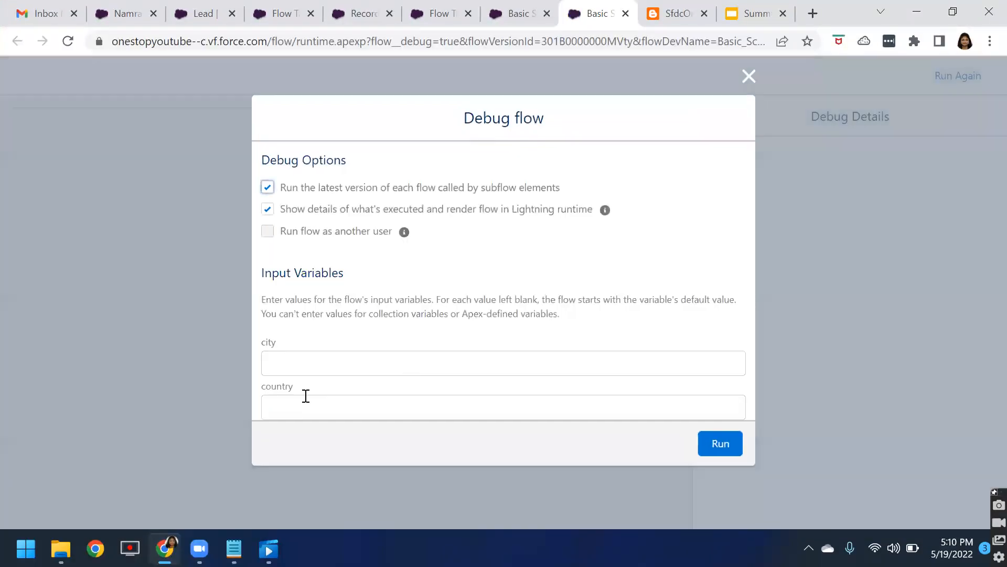
left_click(720, 446)
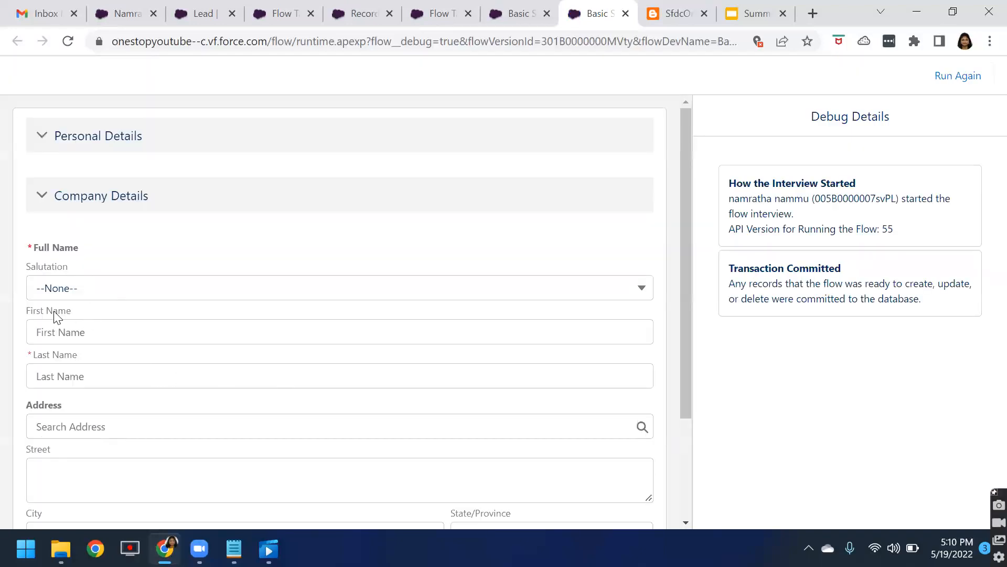
Step: Compare the Lead record's Name section fields with the flow's Full Name field
left_click(110, 14)
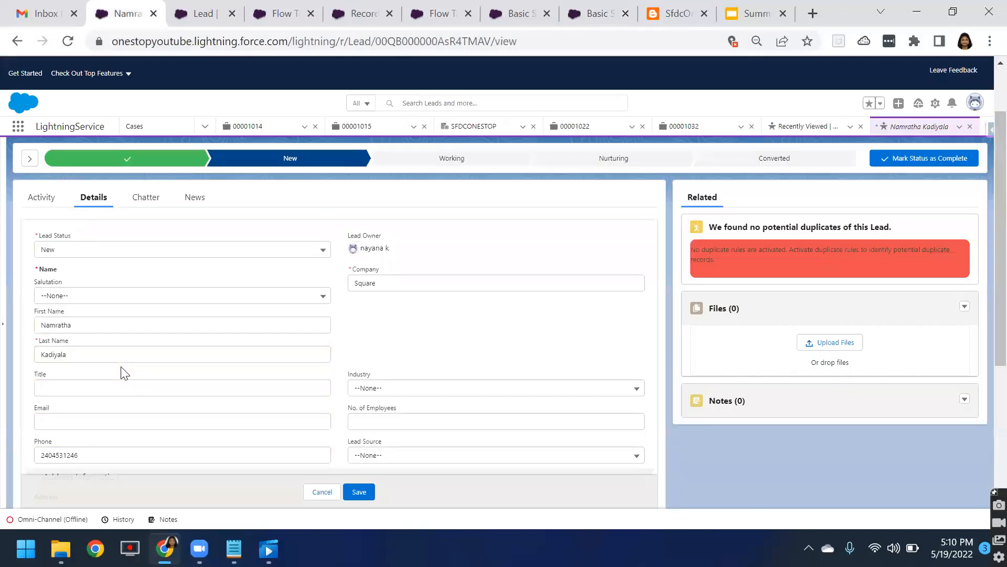
scroll(121, 367, "up", 1)
left_click_drag(41, 350, 70, 353)
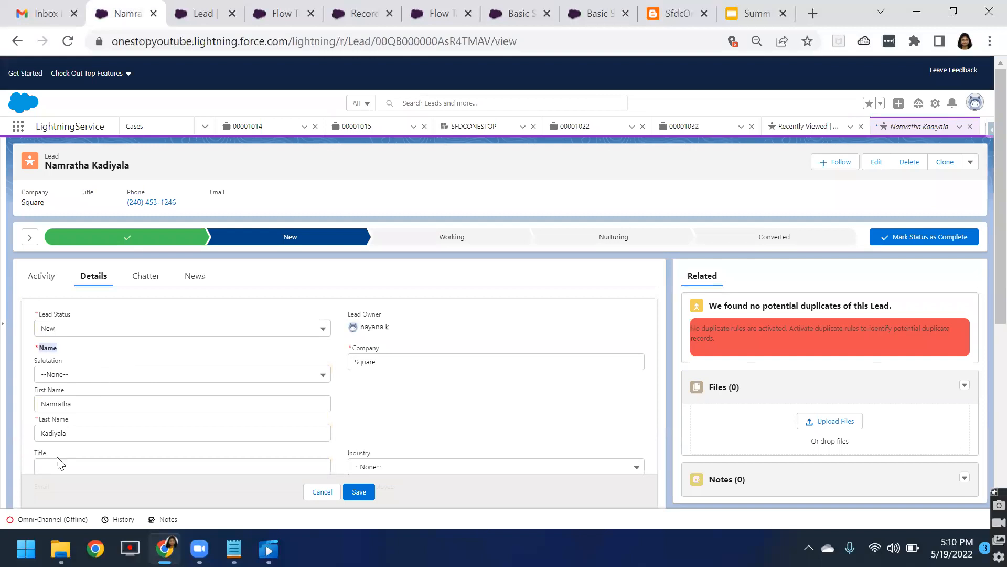
scroll(61, 464, "down", 1)
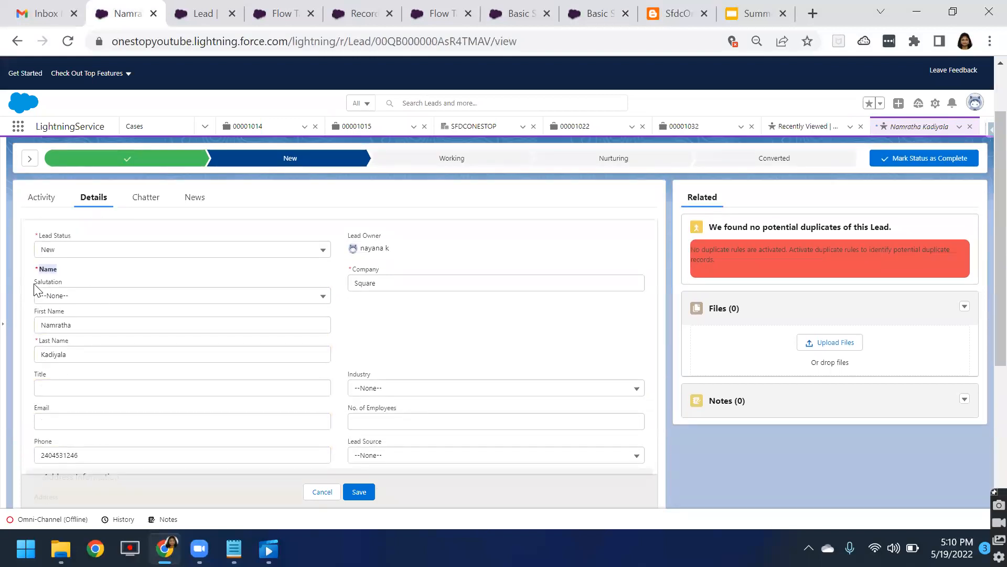
left_click_drag(46, 282, 62, 282)
left_click(952, 13)
left_click(582, 90)
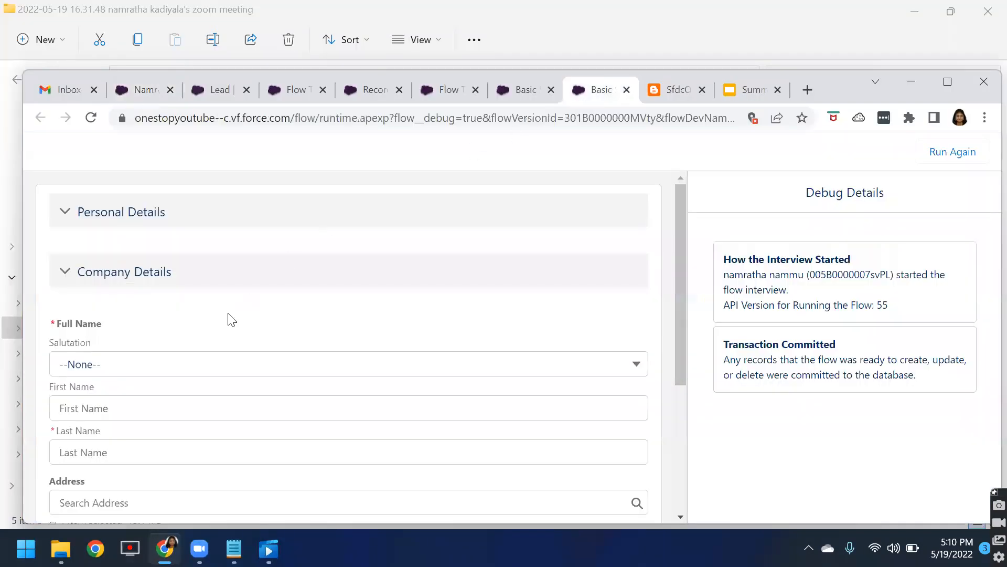
Step: Examine the Salutation, First Name and Last Name subfields in the running flow
scroll(203, 367, "down", 1)
left_click_drag(49, 264, 86, 270)
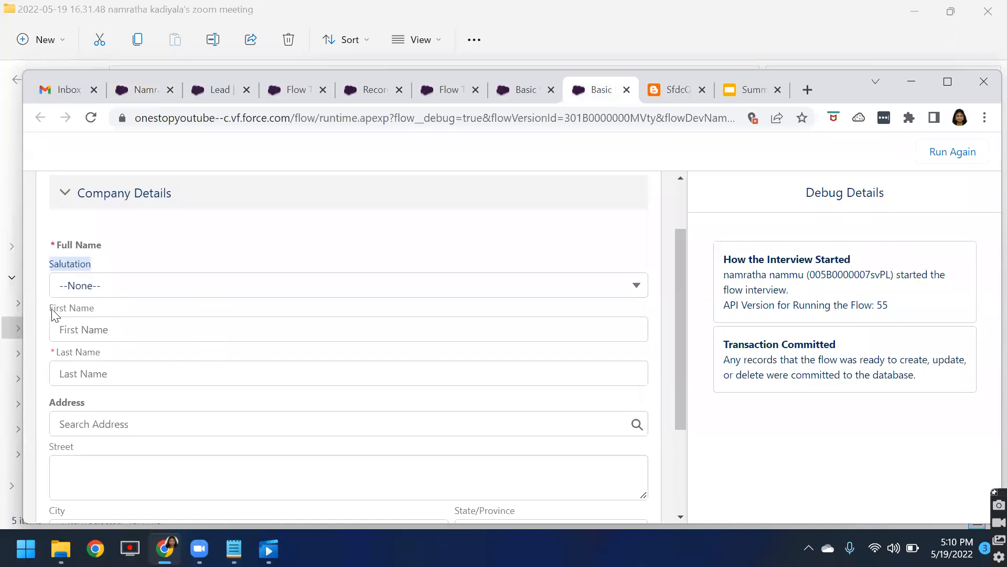
left_click_drag(50, 310, 94, 311)
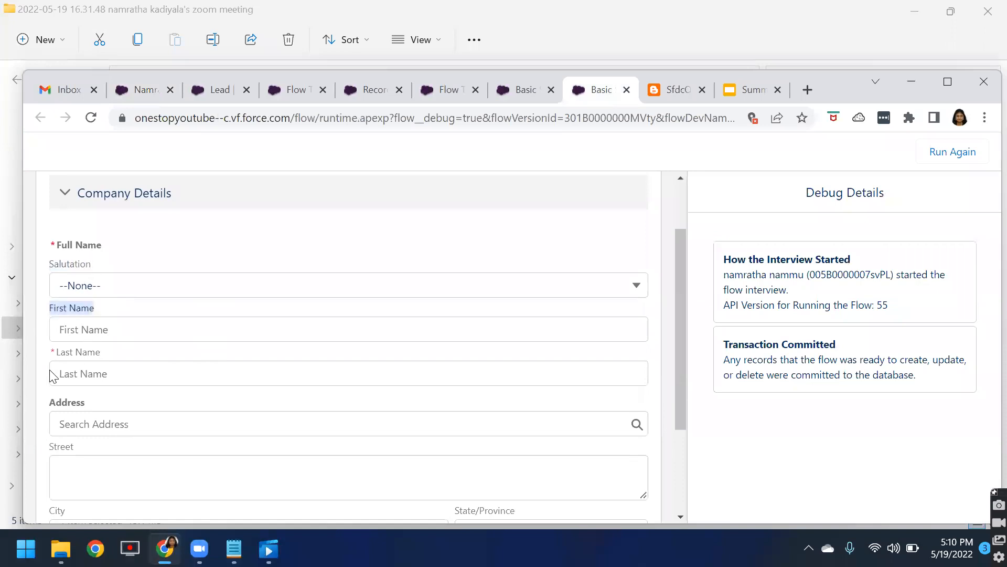
left_click_drag(57, 353, 125, 353)
scroll(130, 362, "down", 1)
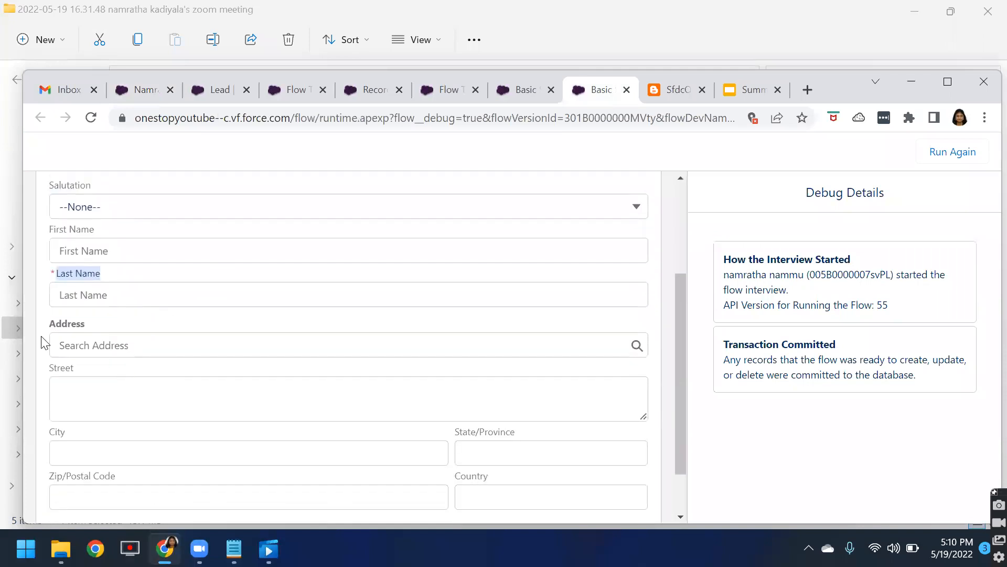
Step: Search the running flow's Address field for NE 50th and pick Northeast 50th Street, Seattle, WA
left_click(52, 327)
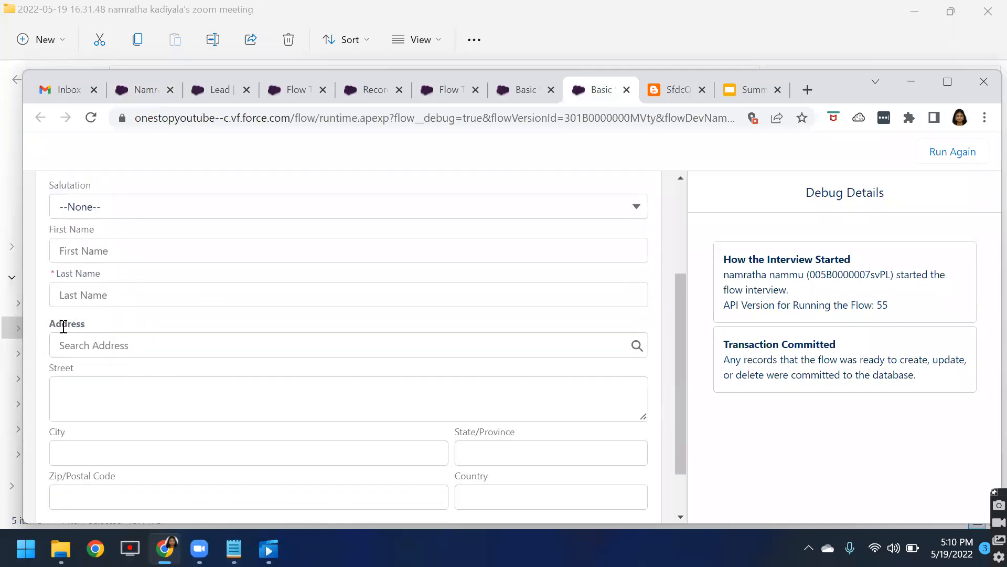
double_click(67, 323)
left_click(78, 346)
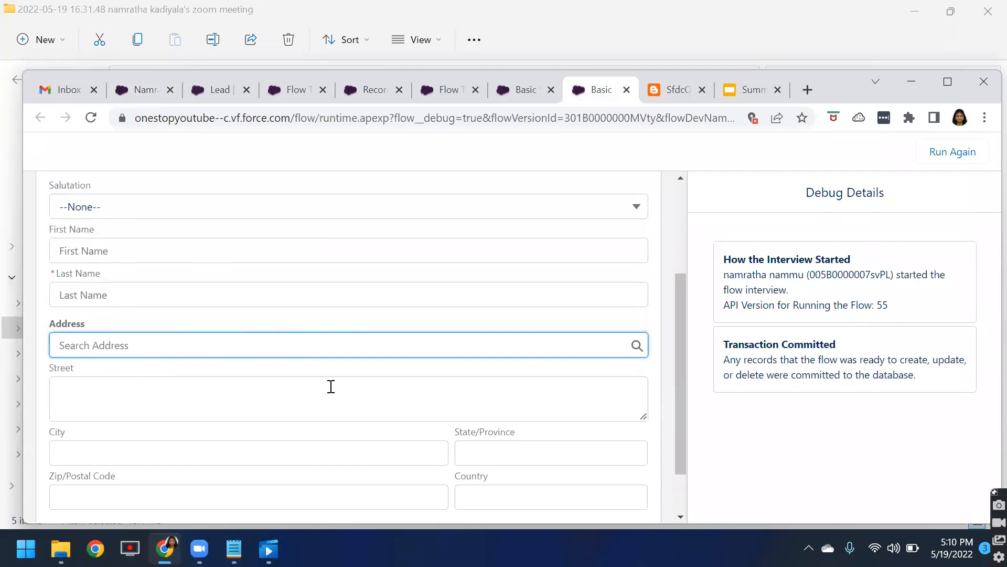
type("NE 5")
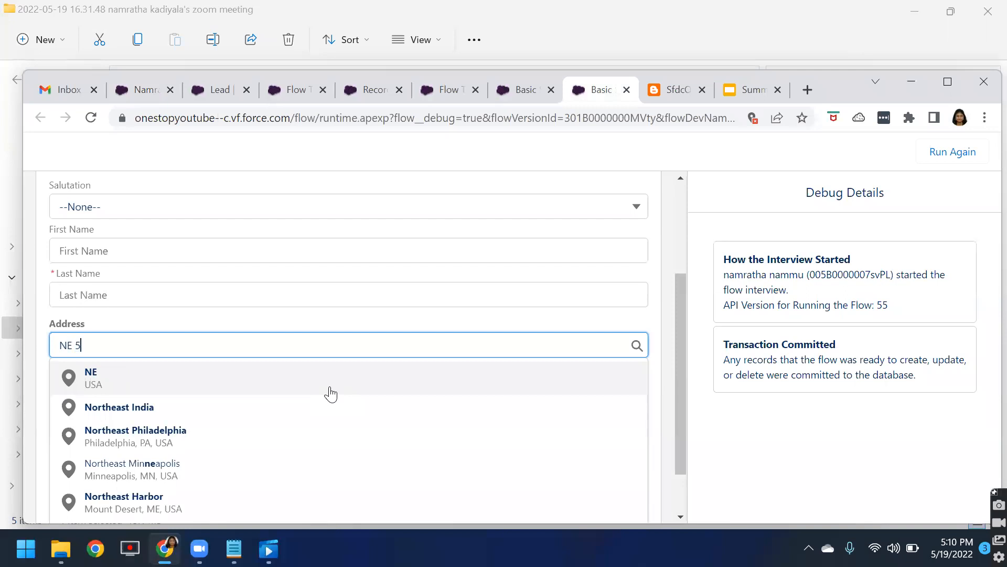
type("0th")
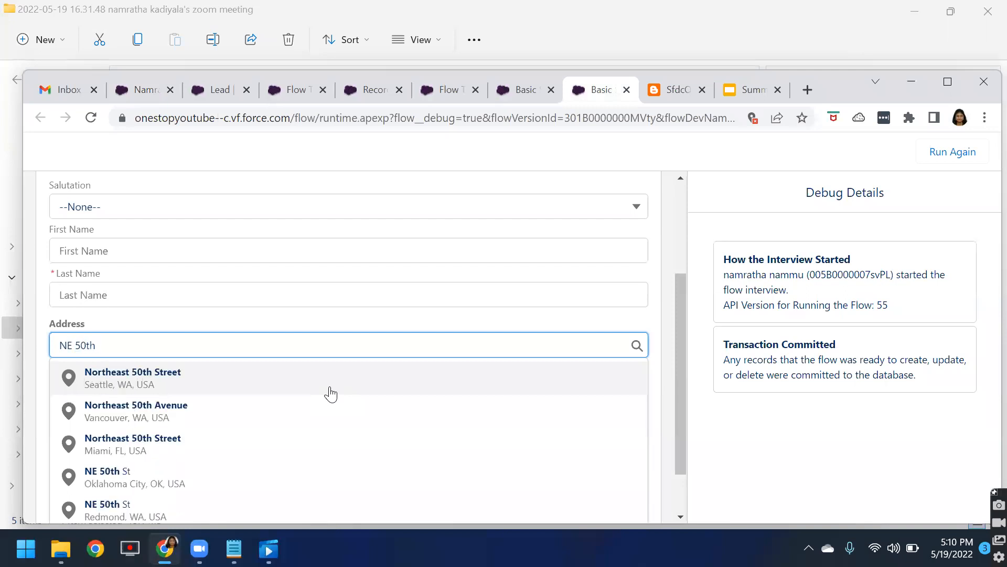
left_click(154, 386)
scroll(387, 386, "down", 1)
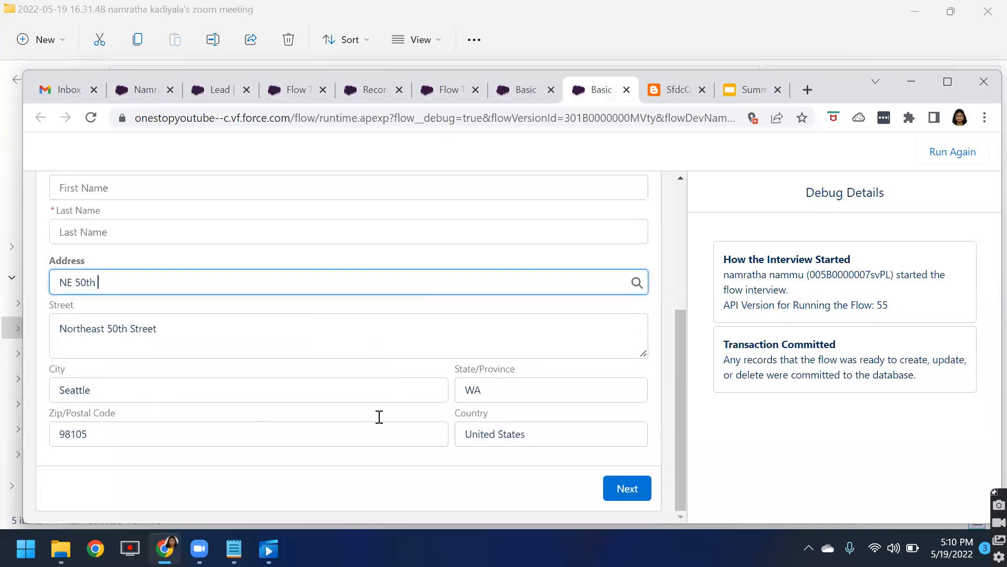
scroll(393, 369, "up", 3)
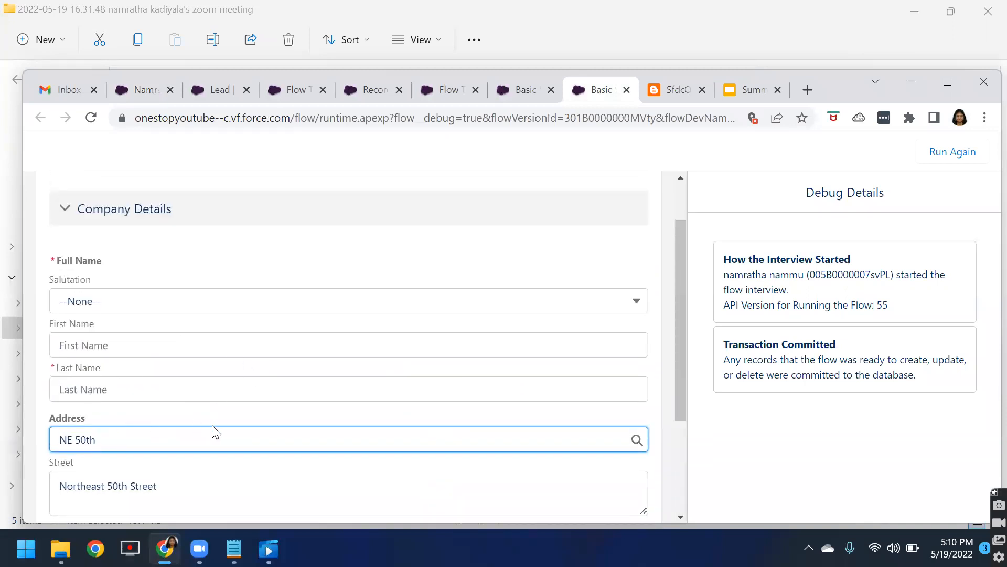
Step: Open the welcome screen in Flow Builder and choose Lead from Get_lead_Record as the Fields (Beta) record variable
left_click(520, 100)
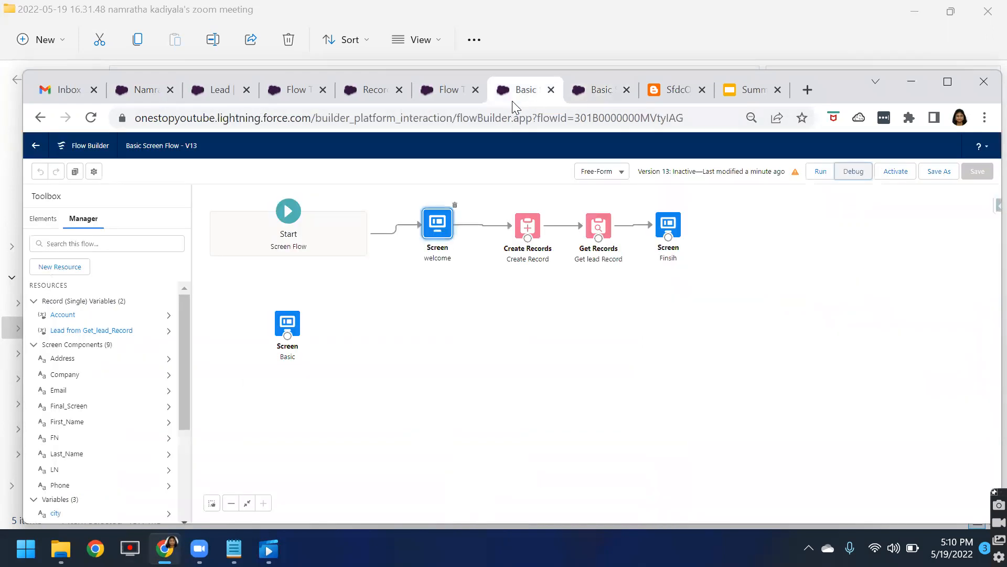
double_click(428, 232)
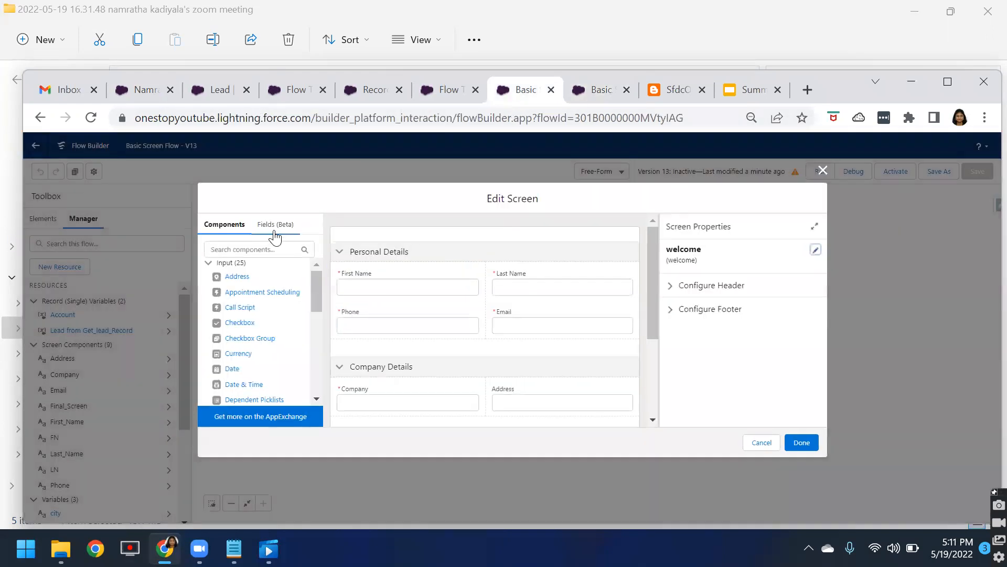
left_click(274, 224)
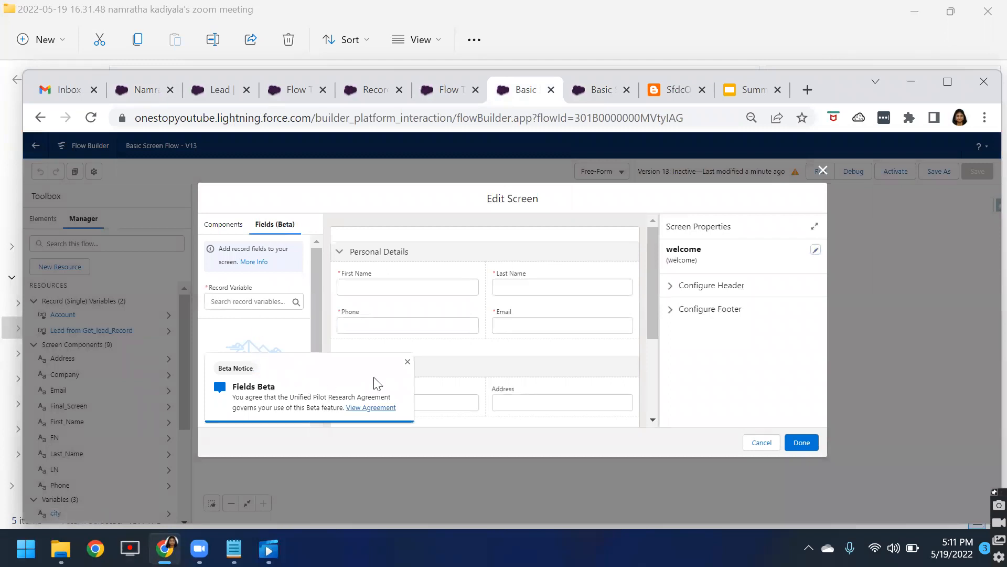
left_click(408, 362)
left_click(251, 298)
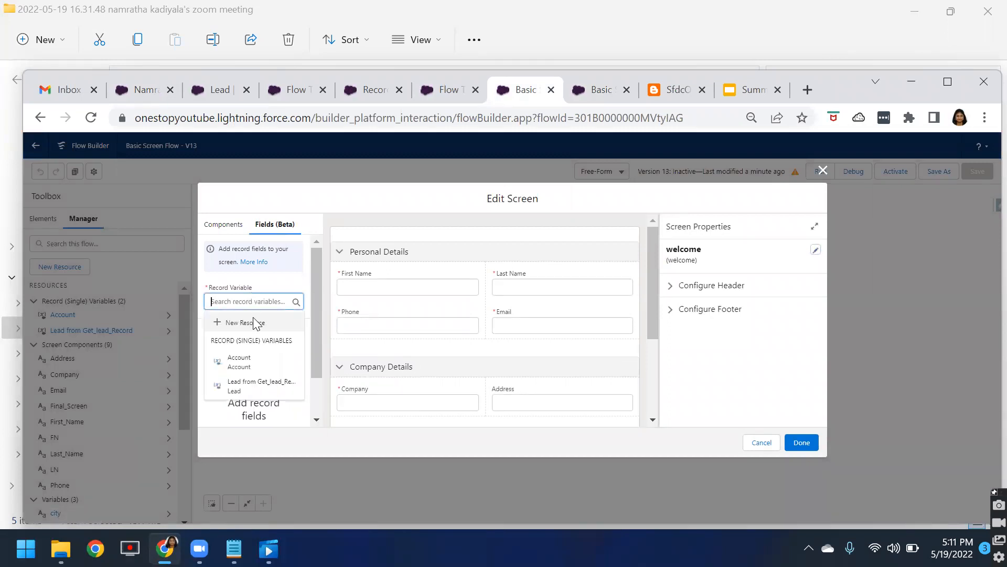
left_click(251, 382)
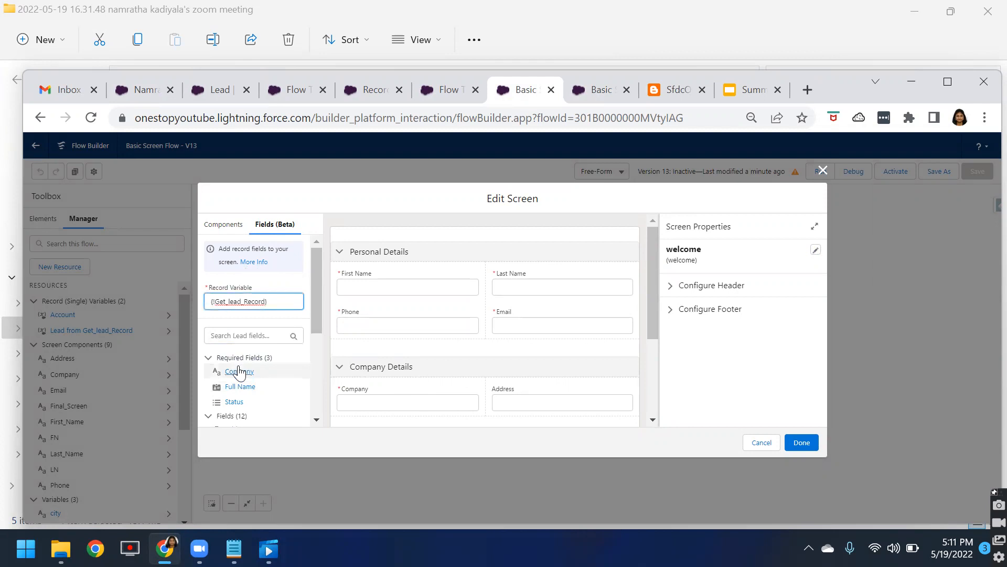
scroll(254, 378, "down", 3)
scroll(258, 383, "up", 3)
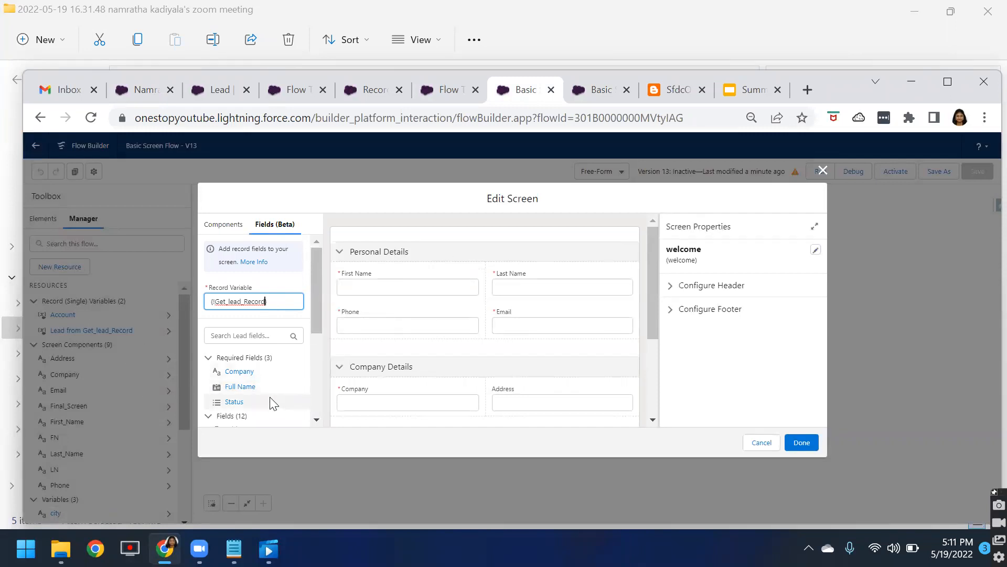
Step: Review the screen's Full Name and Address components and the Lead field list, then close the screen editor
scroll(273, 388, "down", 2)
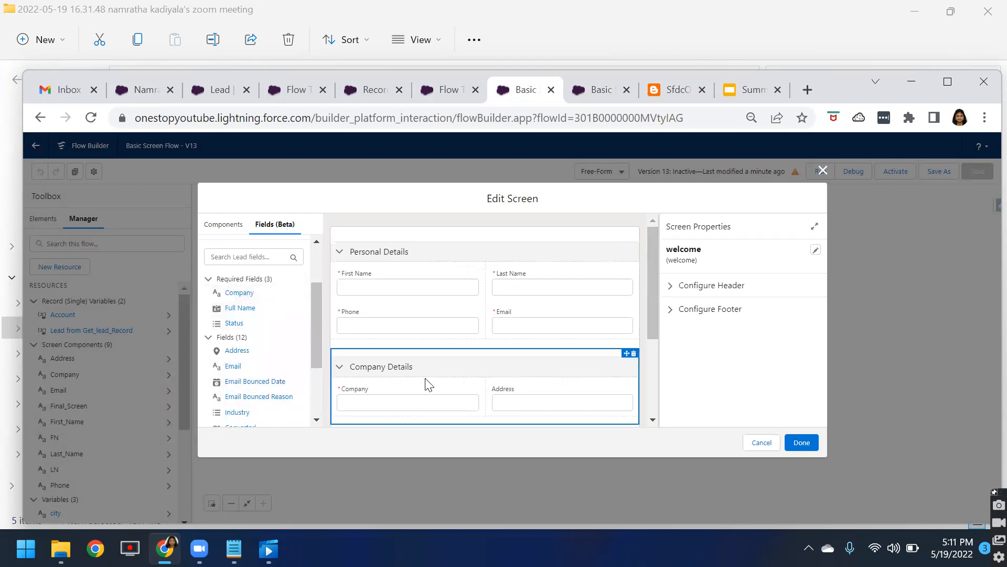
scroll(434, 382, "down", 3)
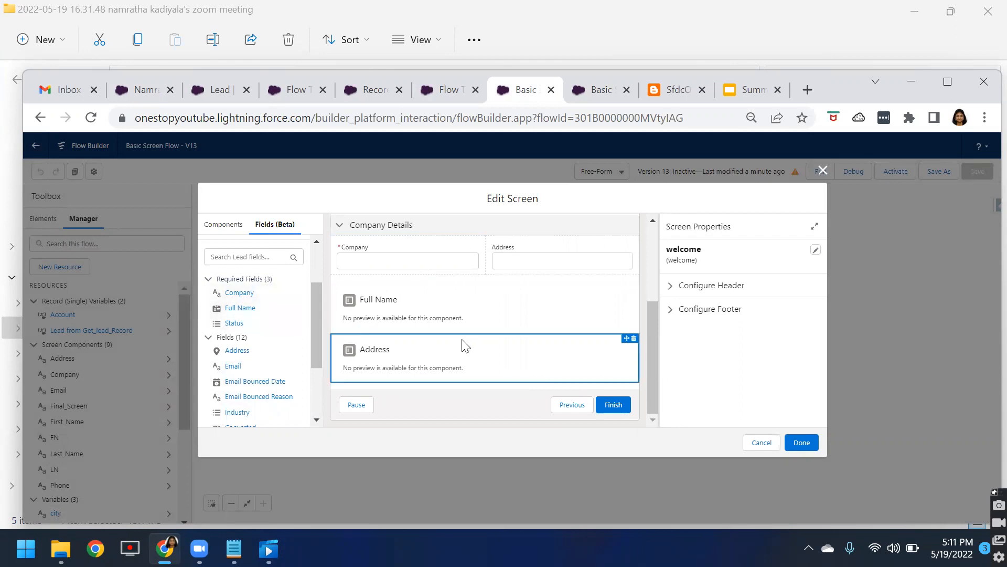
scroll(463, 345, "up", 3)
left_click(229, 225)
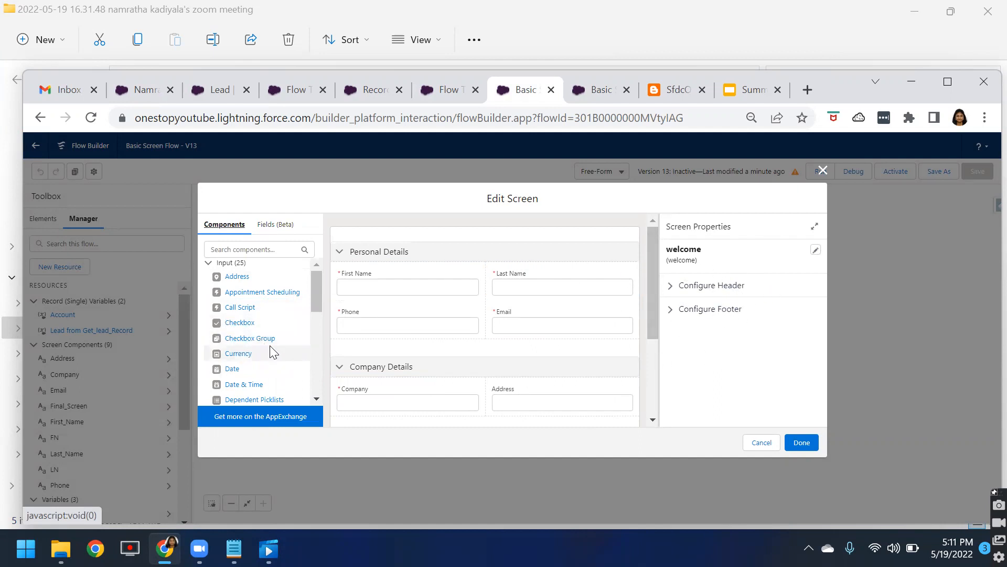
left_click(270, 226)
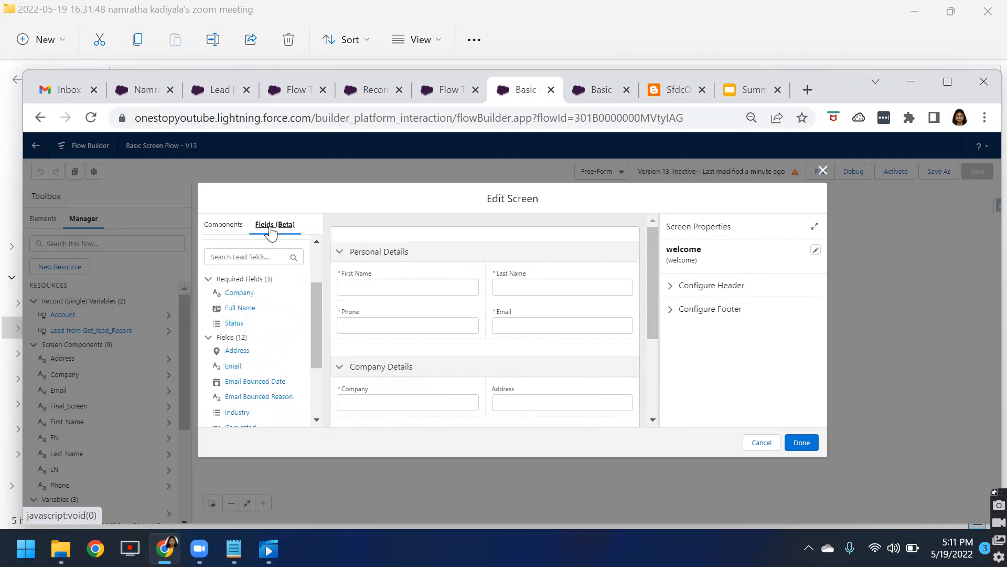
scroll(269, 344, "down", 2)
scroll(260, 375, "up", 3)
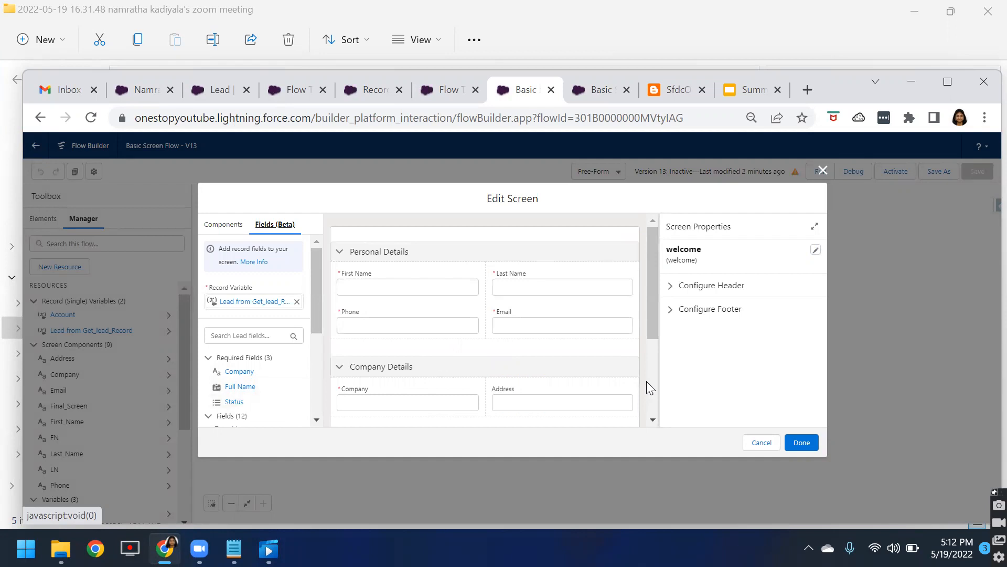
left_click(822, 170)
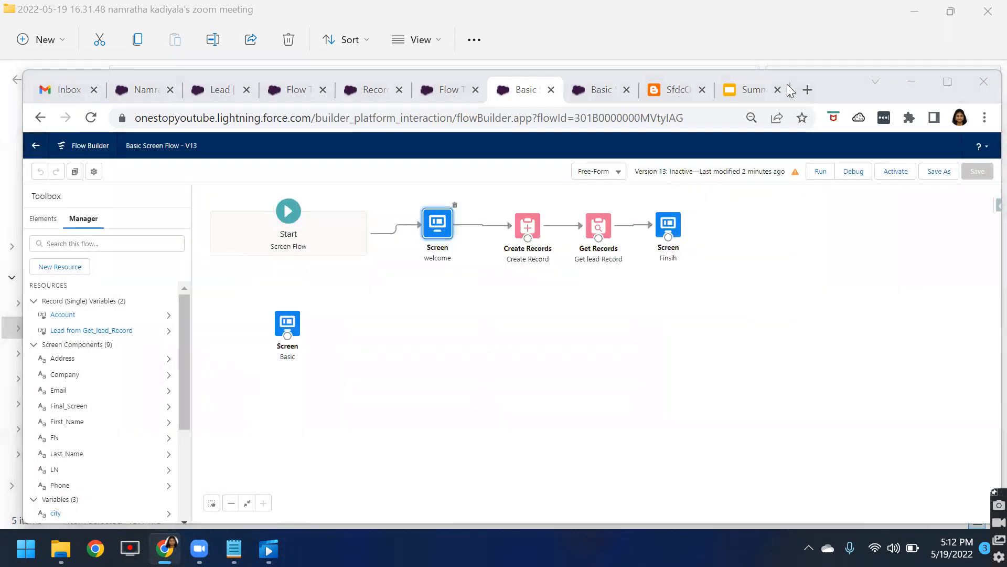